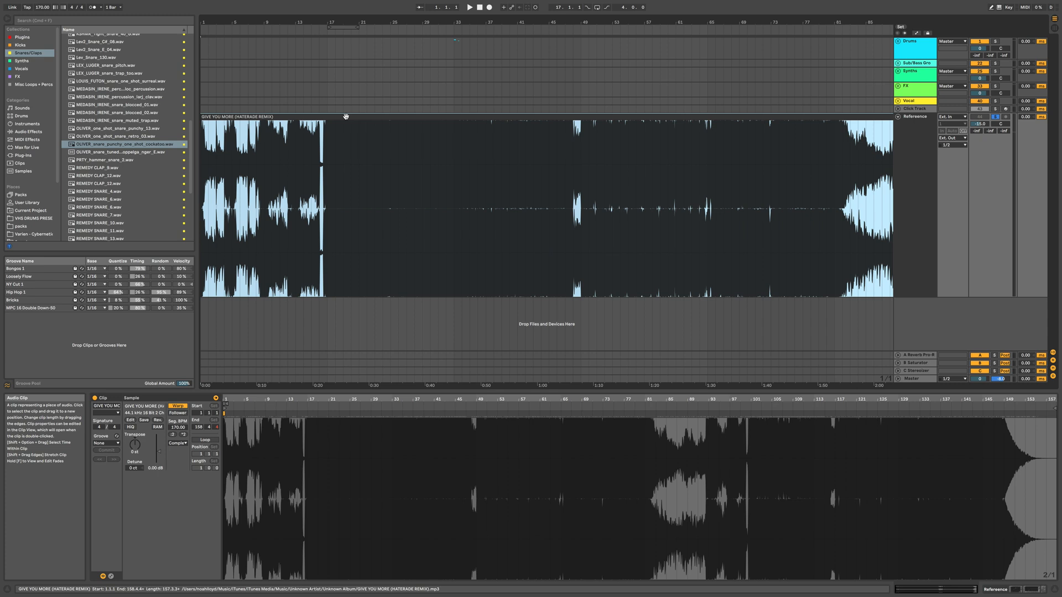
- Add a locator named Intro at bar 1 of the arrangement
key("z")
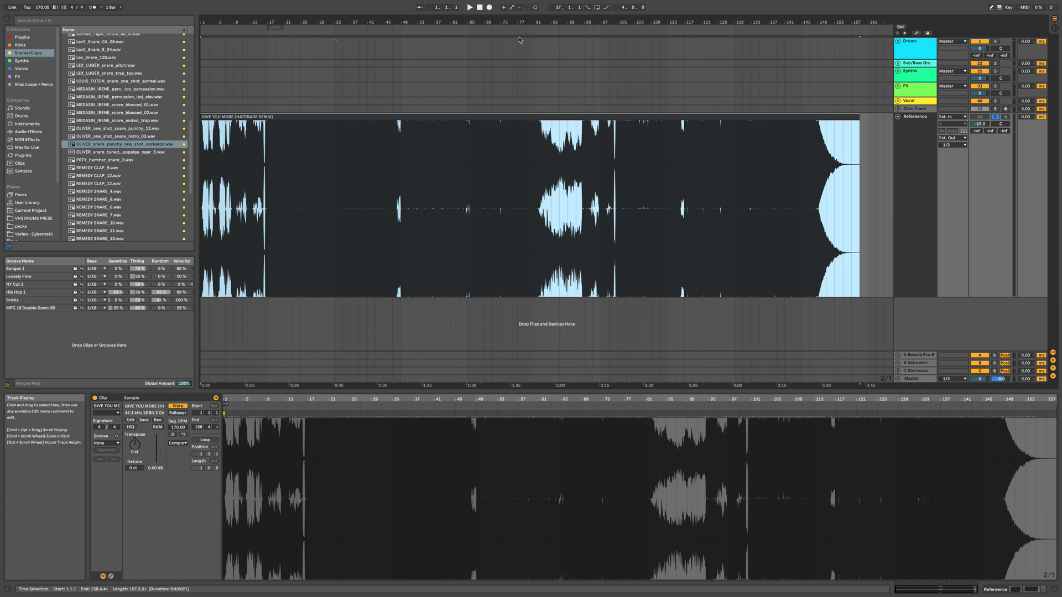
key("plus")
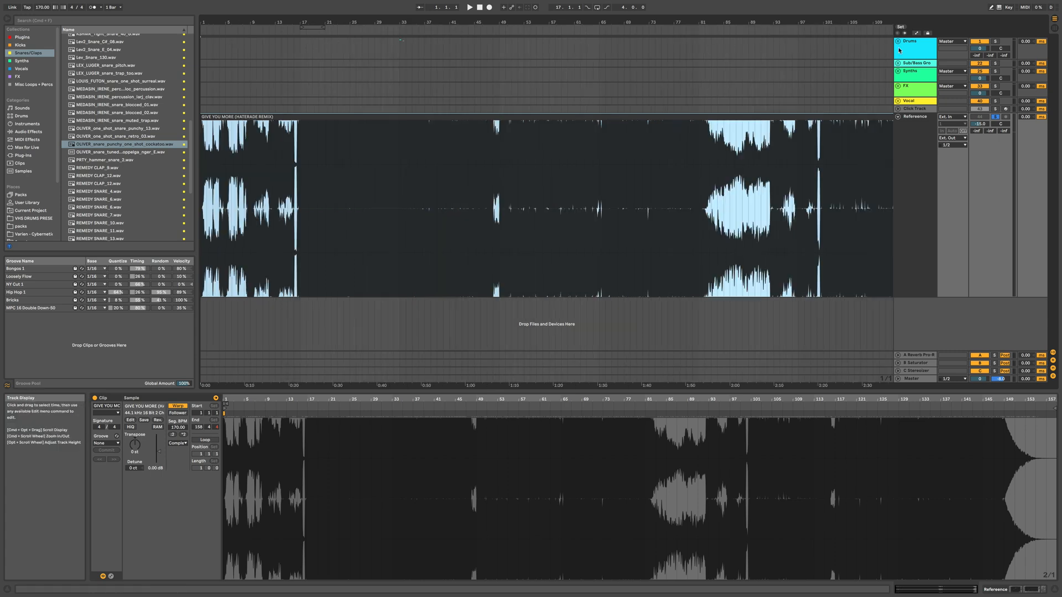
left_click(202, 57)
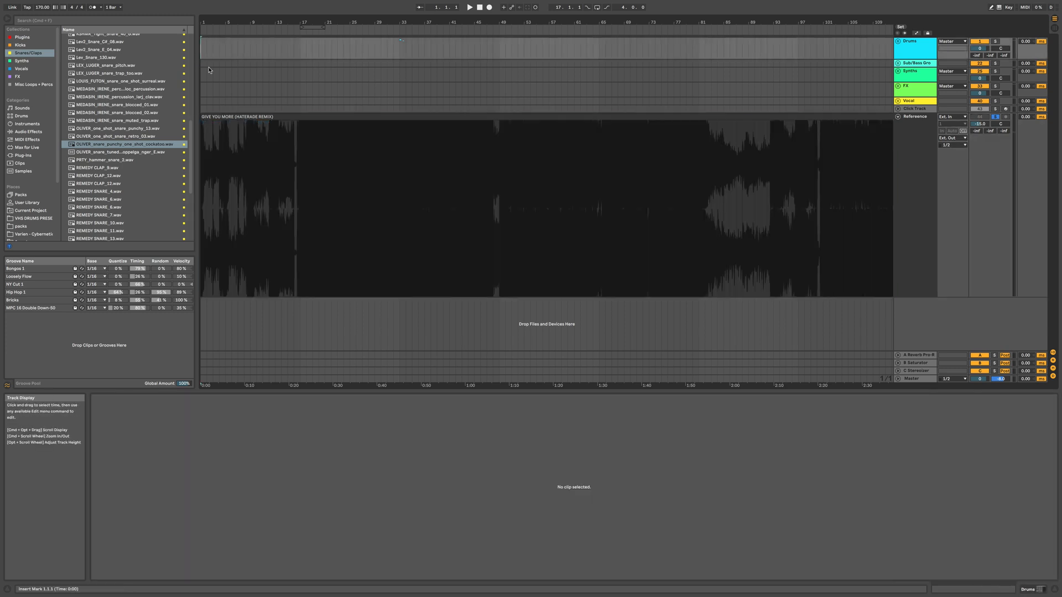
key("l")
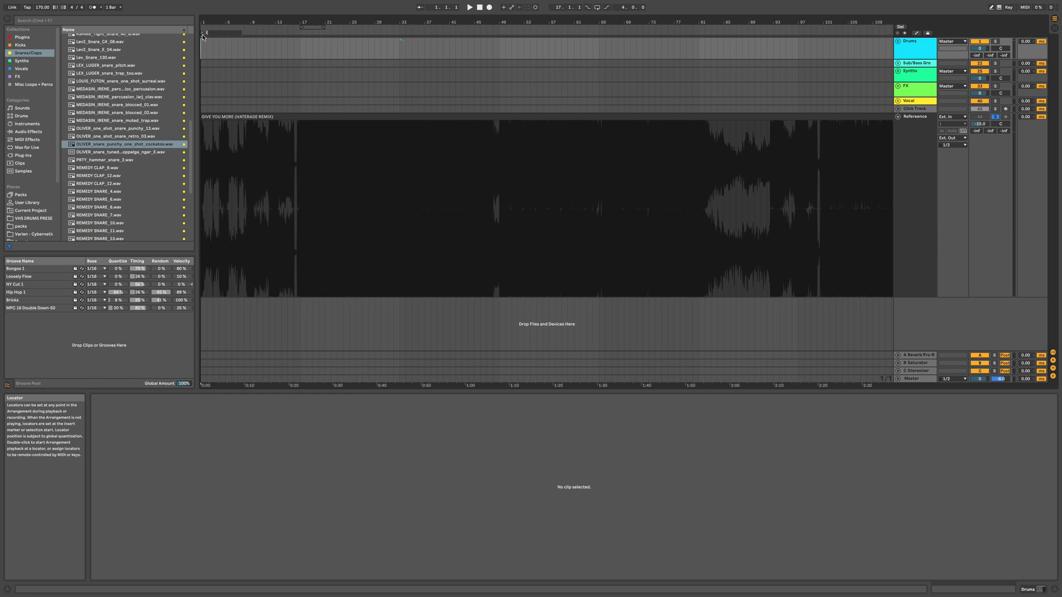
key("Return")
scroll(252, 46, "right", 1)
scroll(224, 51, "left", 1)
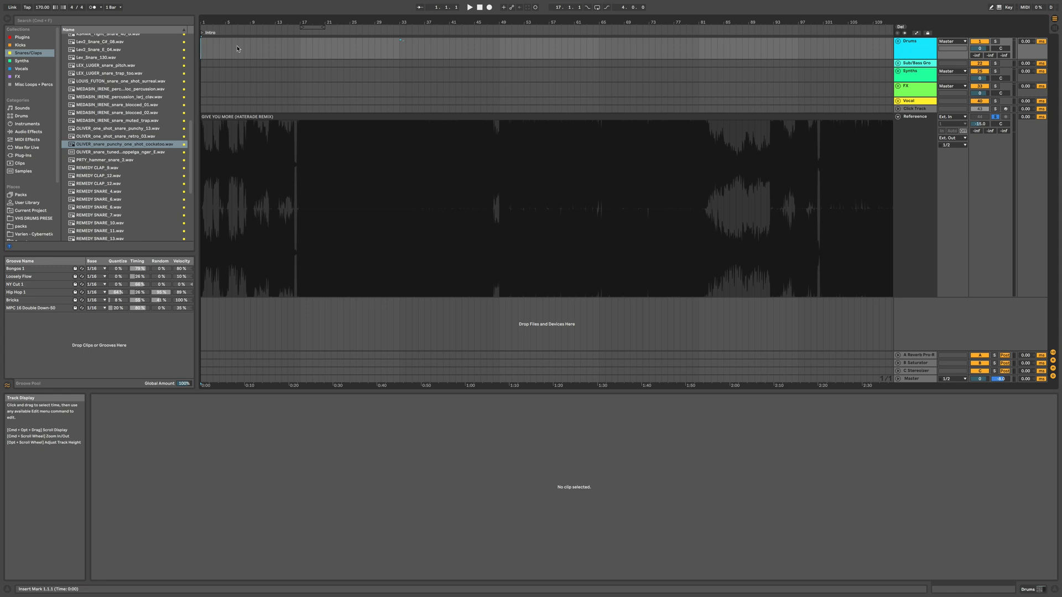
- Place four unnamed locators along the arrangement at bar 9, bar 17, about bar 36 and bar 48
left_click(251, 32)
key("space")
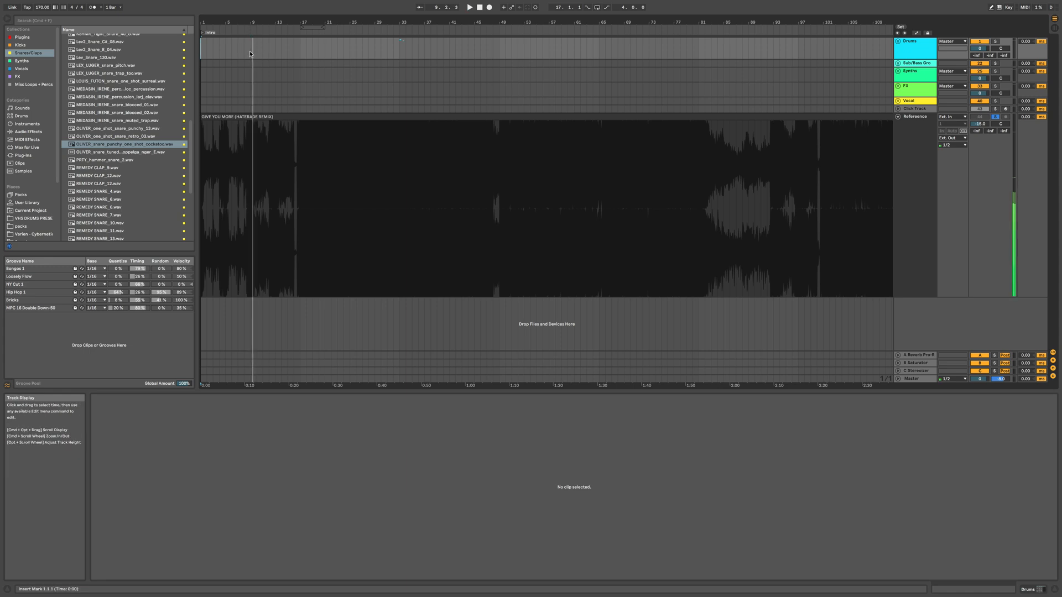
key("l")
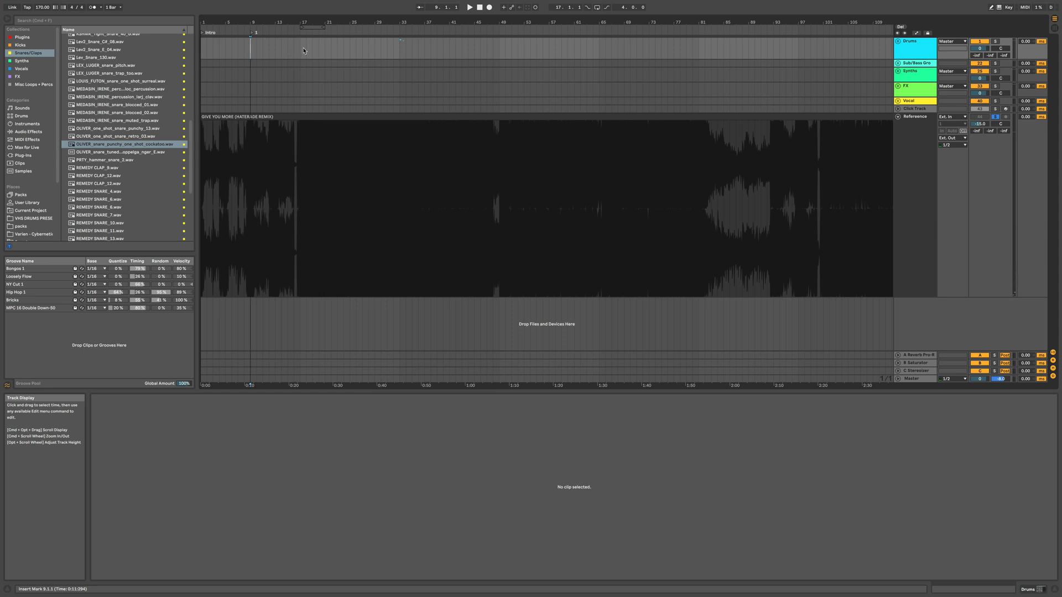
left_click(301, 49)
key("l")
left_click(345, 50)
left_click(418, 53)
key("l")
left_click(493, 52)
key("l")
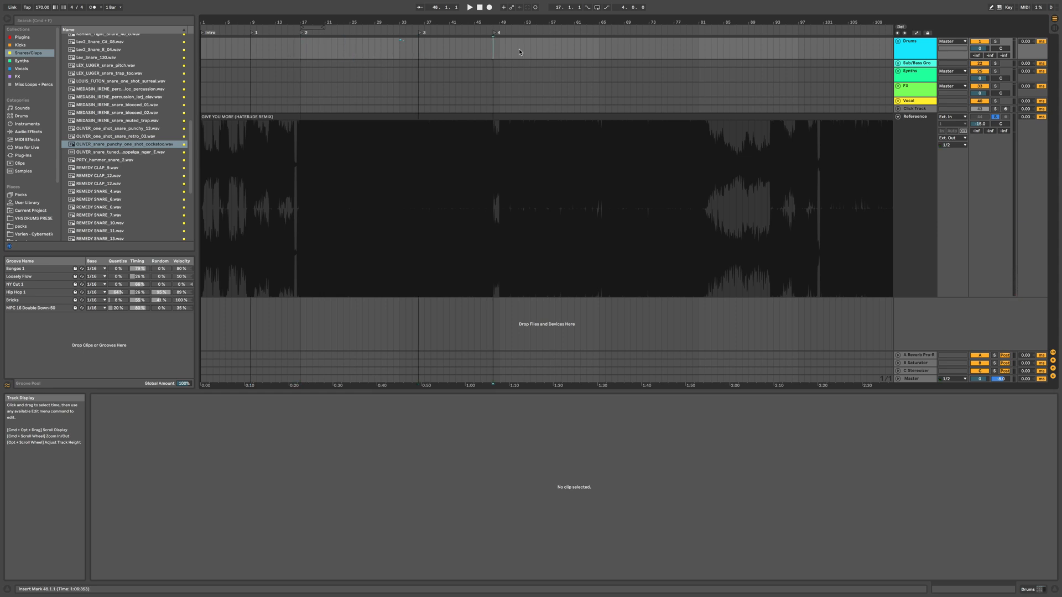
- Undo the placement of the four unnamed locators that follow Intro
left_click(575, 53)
key("super+z")
key("super+z")
key("super+z")
key("super+z")
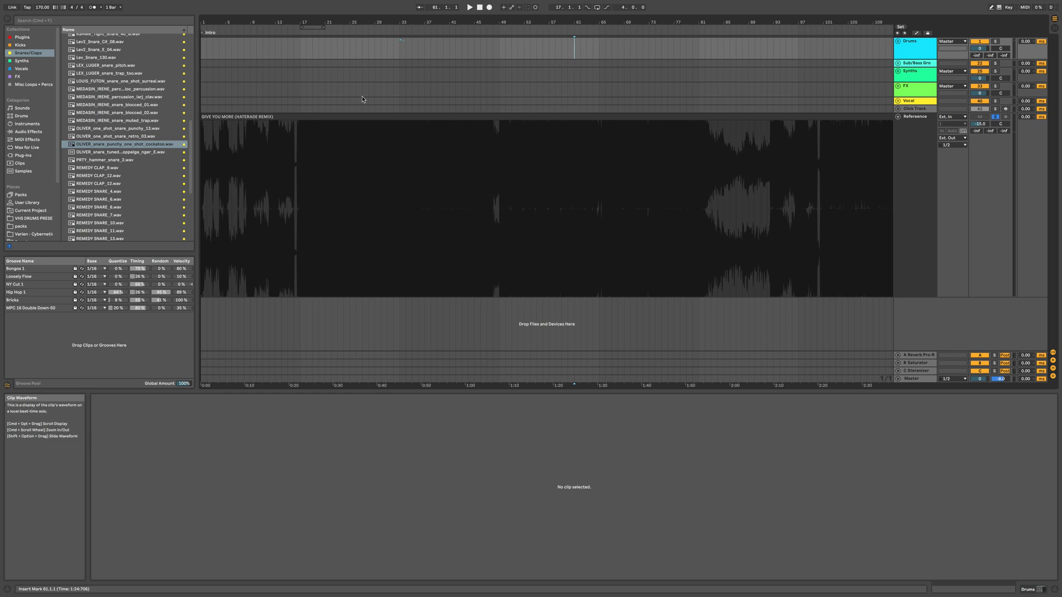
- Play the intro from the start of the reference track and add a locator named Breakdown at bar 17
left_click(206, 54)
key("space")
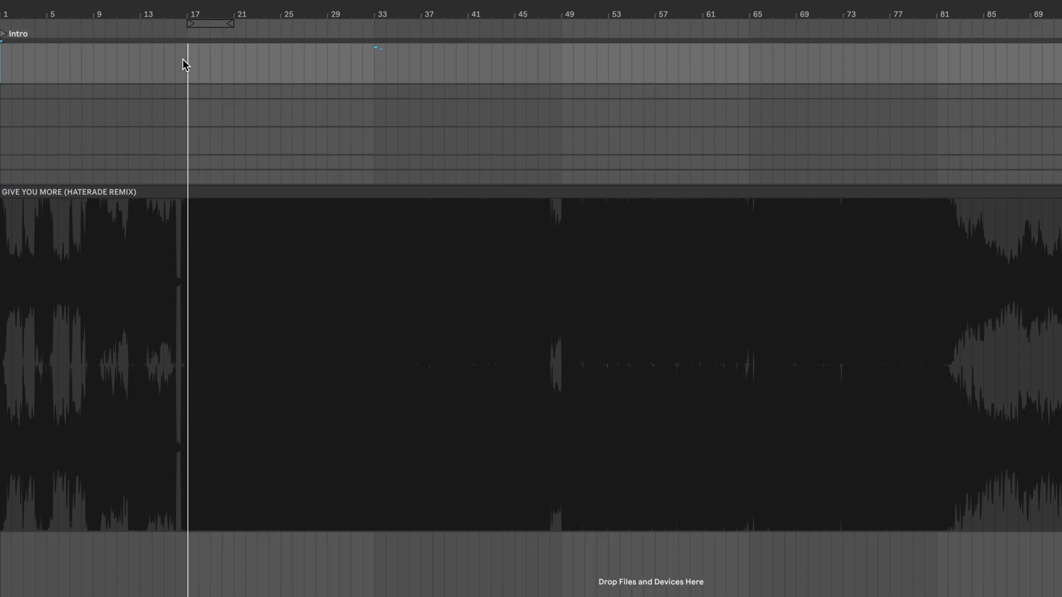
left_click(187, 59)
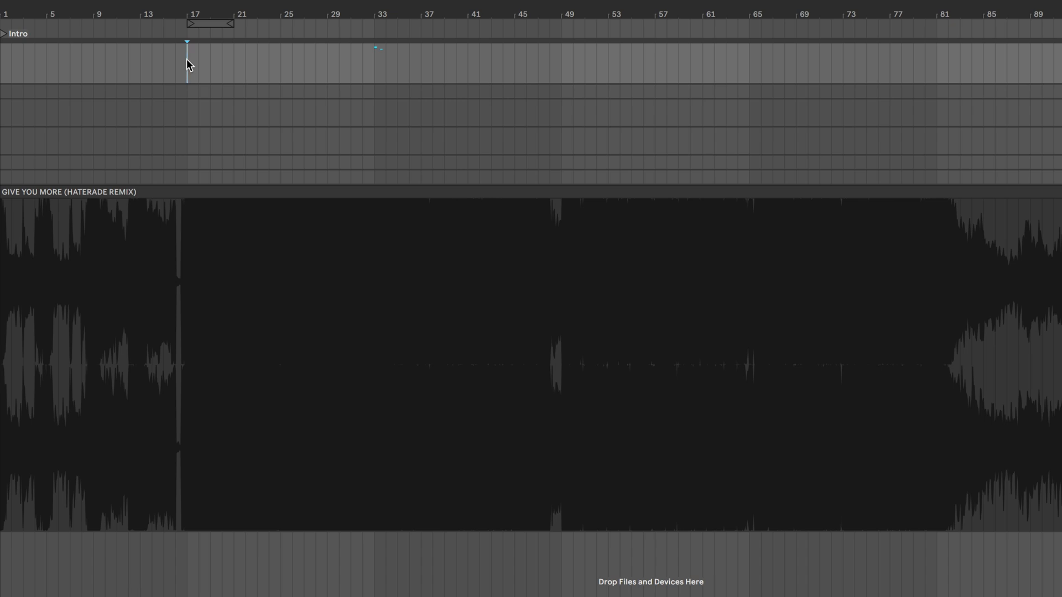
key("l")
key("ctrl+r")
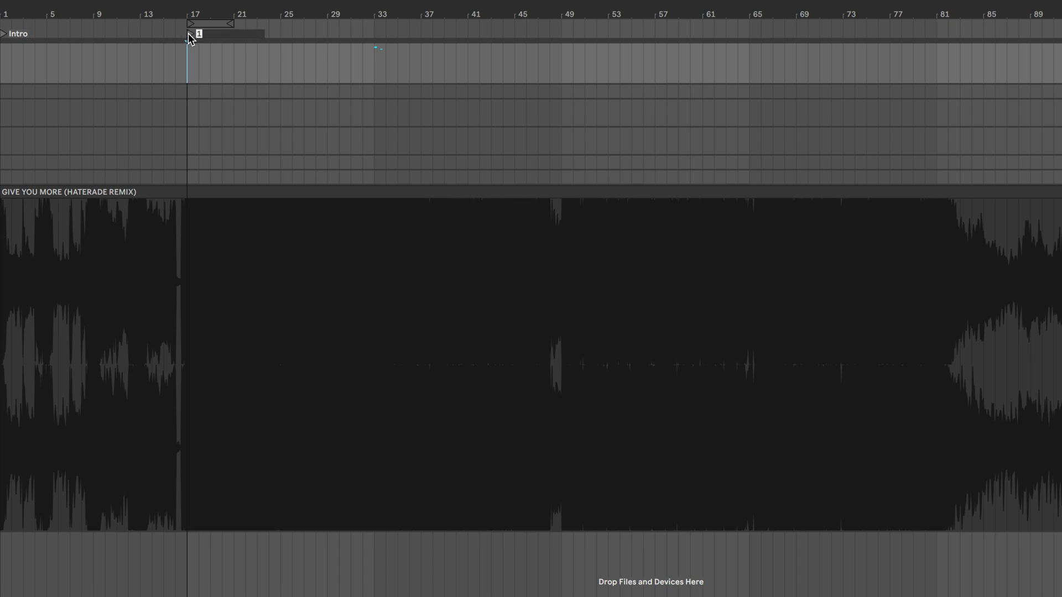
type("Breakdown")
key("Return")
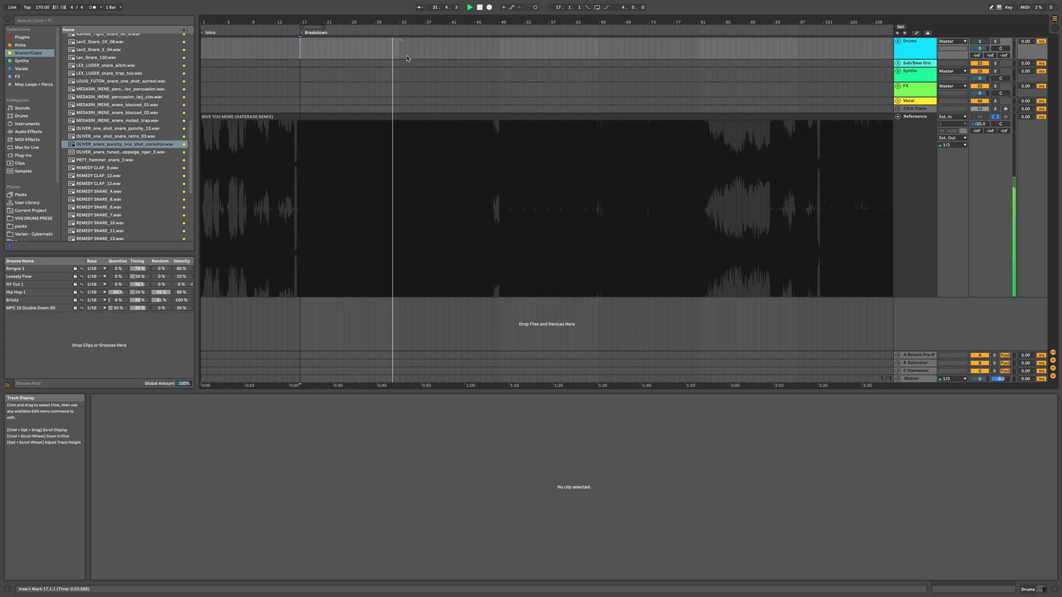
- Stop playback at the end of the breakdown and highlight bars 25 to 33 across the tracks
key("space")
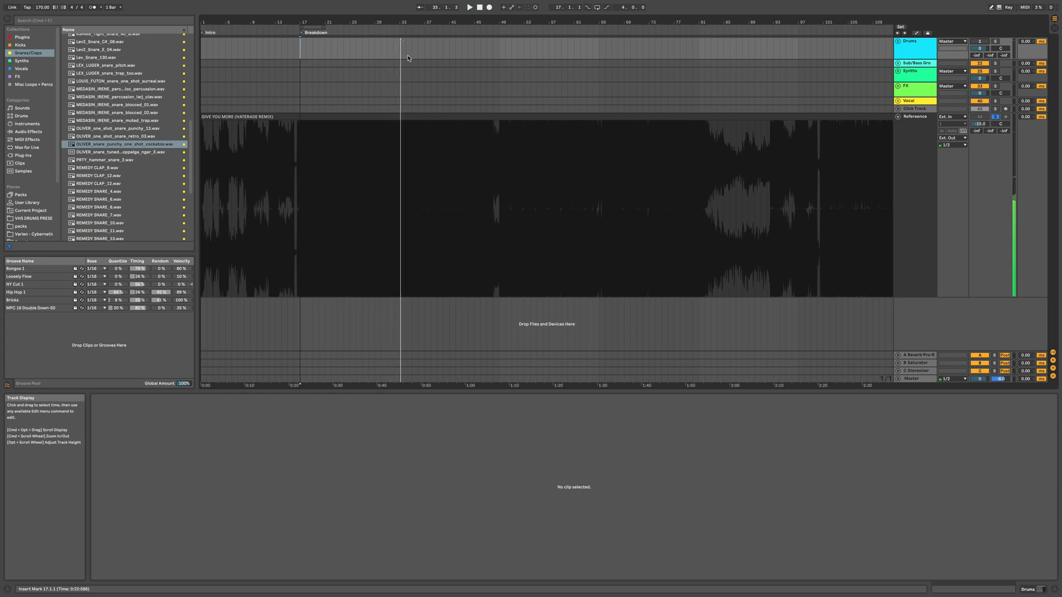
left_click(400, 54)
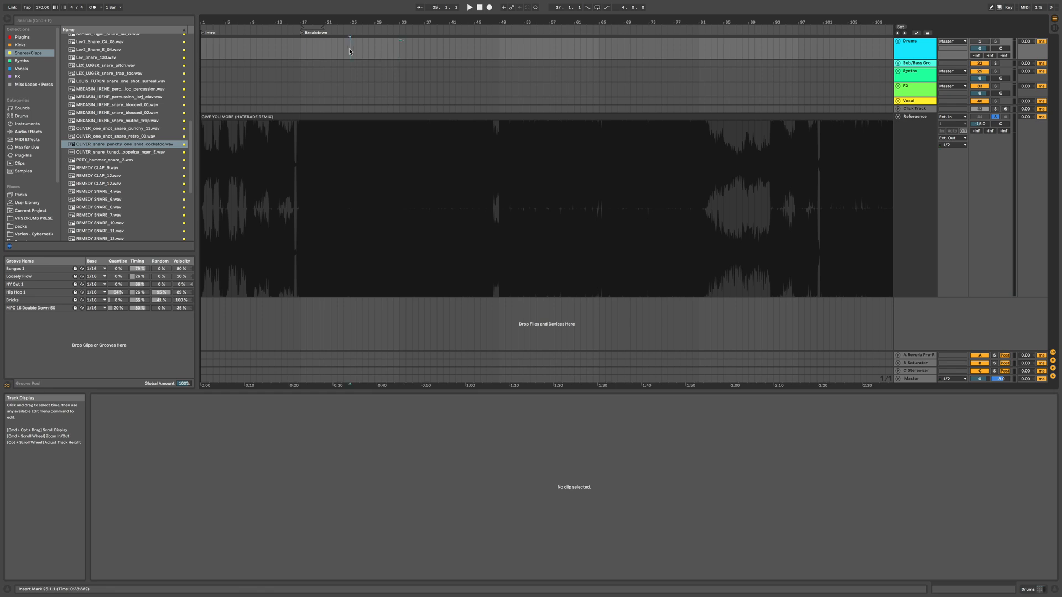
left_click_drag(349, 51, 399, 194)
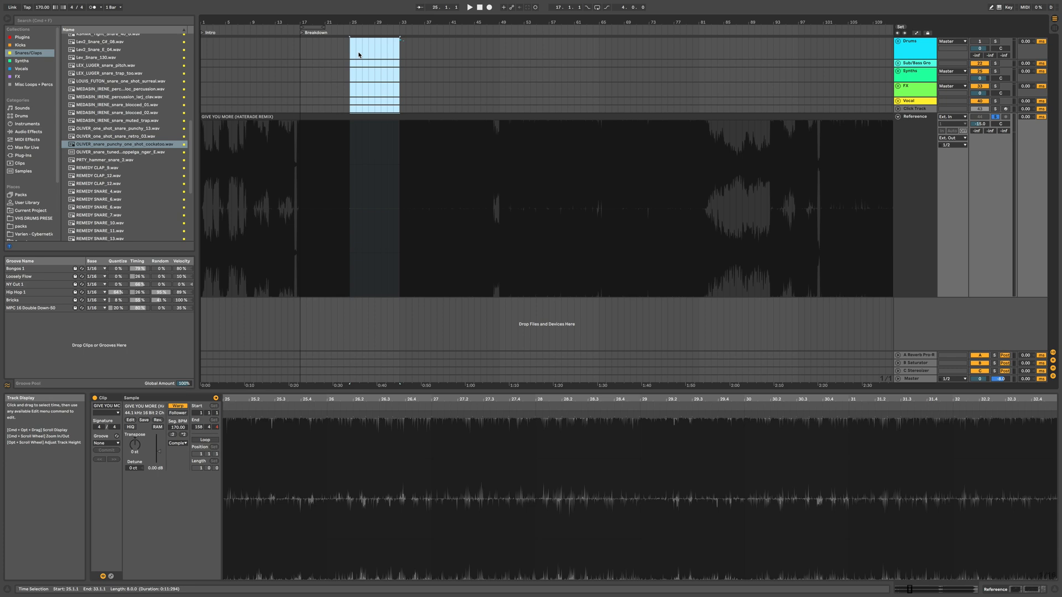
- Add a locator at bar 33 and name it Build
left_click(400, 54)
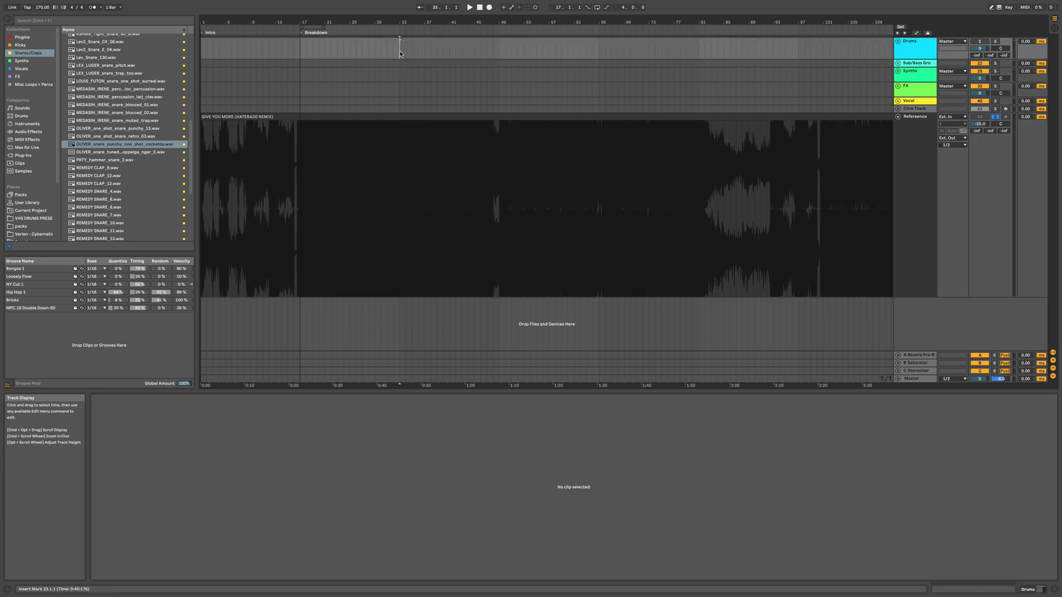
scroll(400, 54, "right", 1)
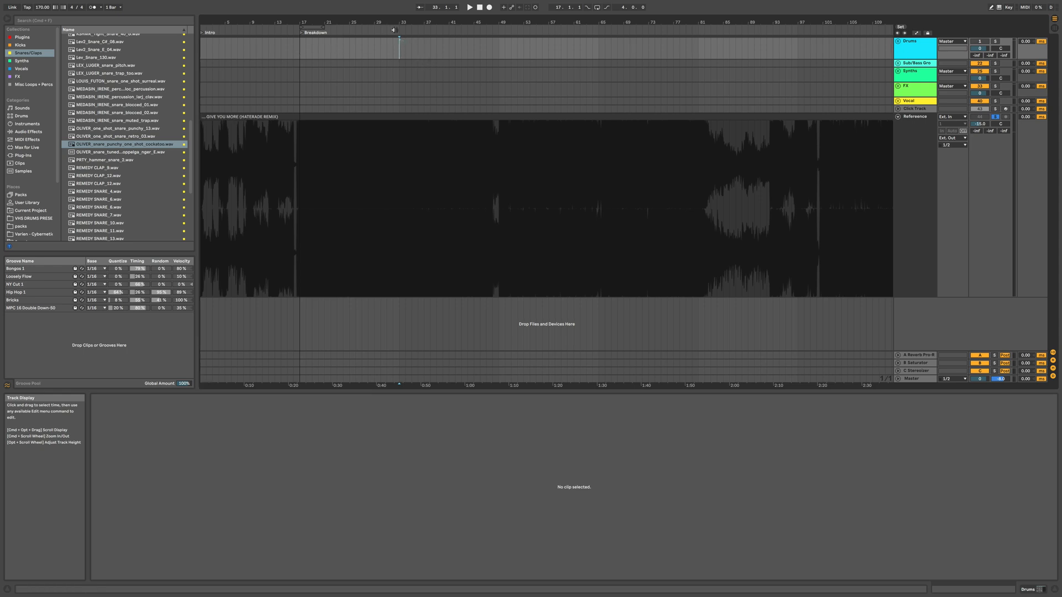
right_click(394, 31)
left_click(423, 45)
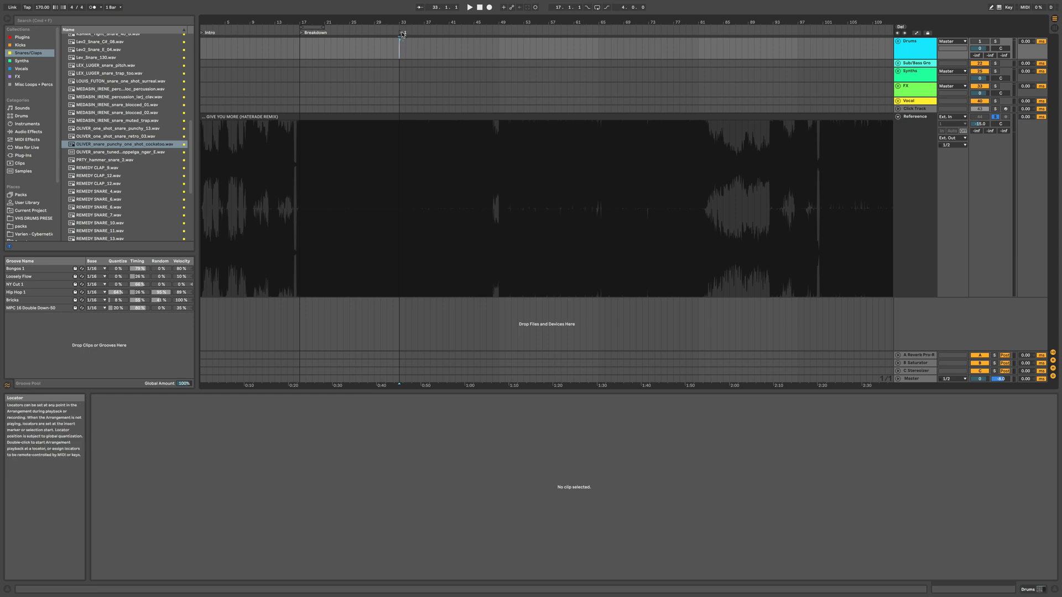
left_click(401, 33)
key("super+r")
type("Build")
key("Return")
- Play through the build section of the reference and add a locator named Drop at bar 49
key("space")
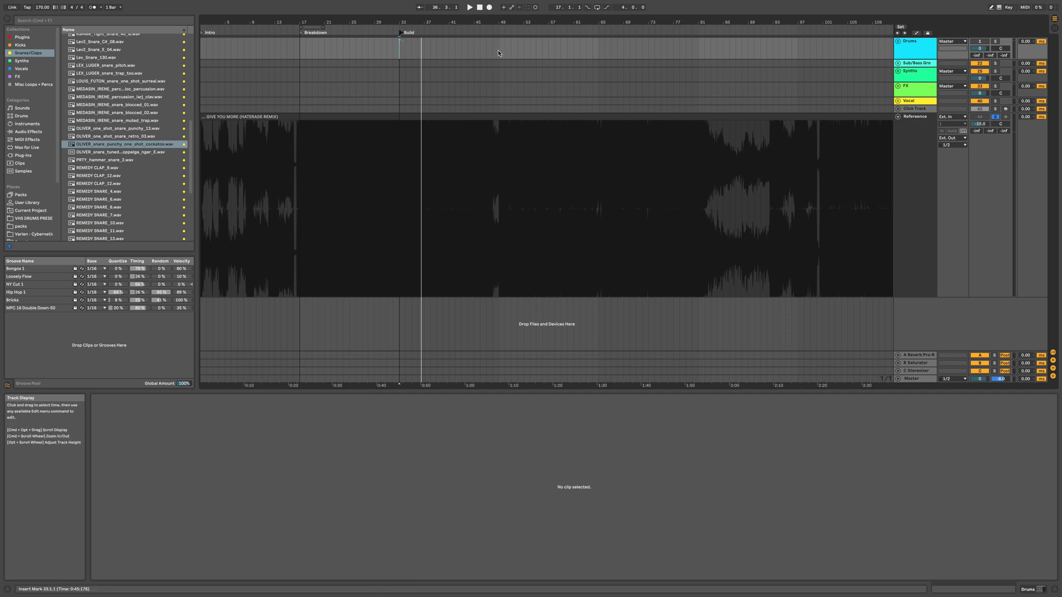
left_click(424, 53)
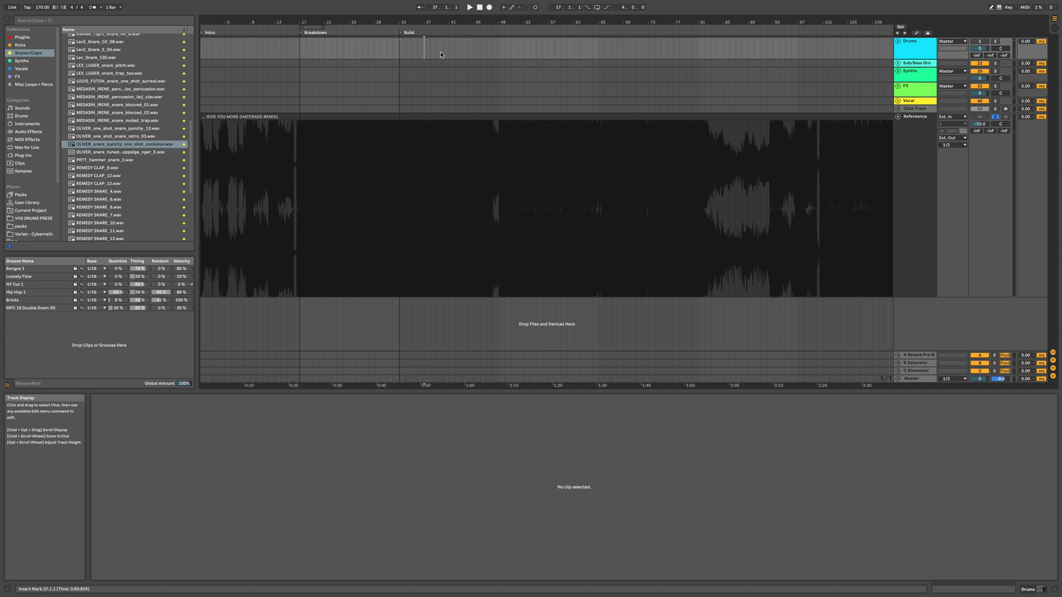
left_click(441, 54)
key("space")
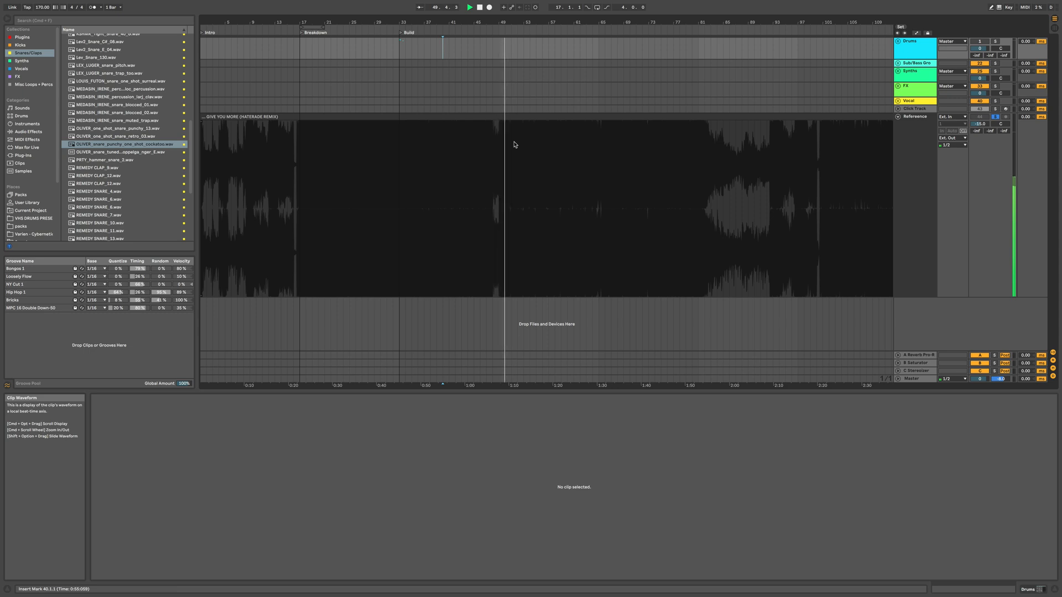
key("space")
left_click(499, 44)
key("l")
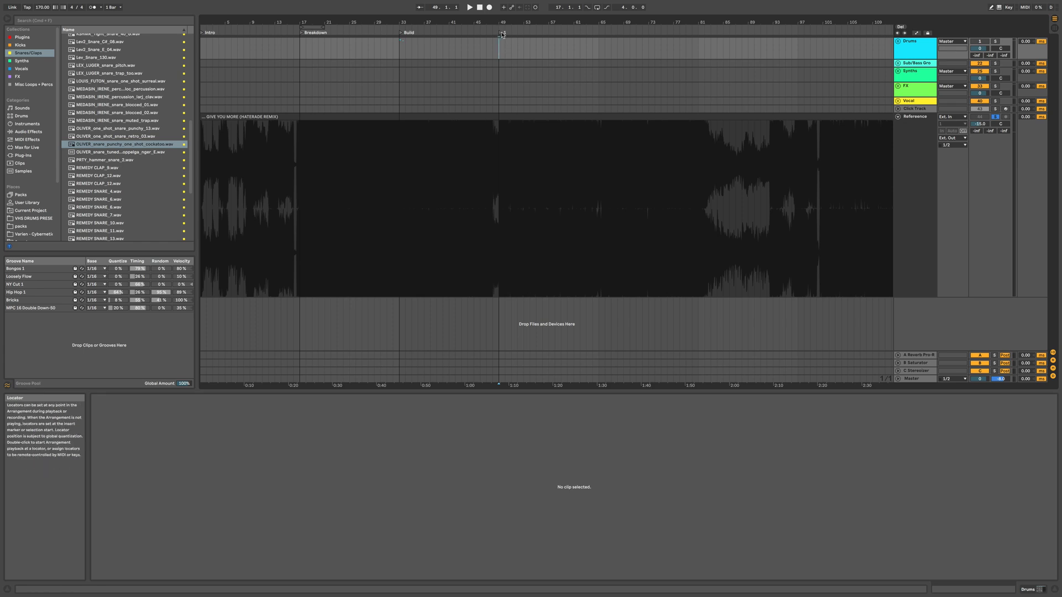
key("super+r")
scroll(587, 73, "left", 8)
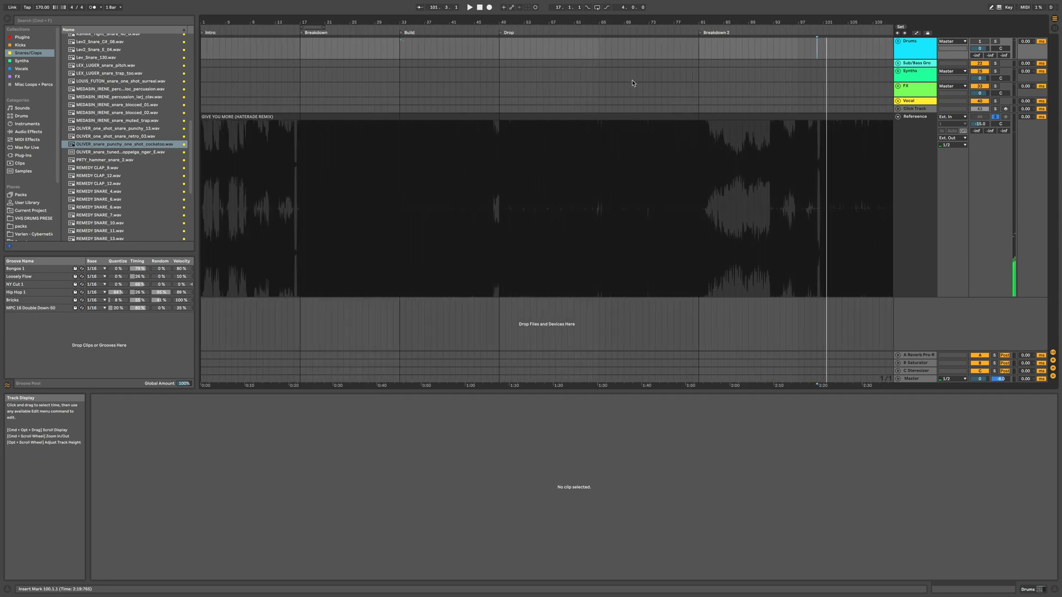
- Show the full arrangement, select the whole reference clip and place the insert marker at the Drop locator
scroll(641, 86, "right", 3)
key("minus")
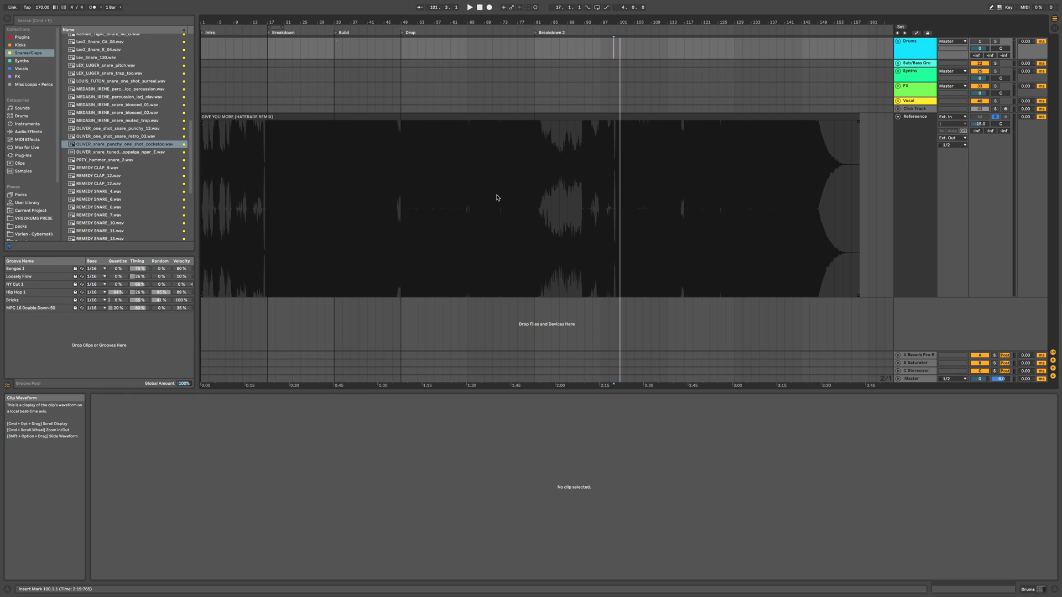
left_click(391, 117)
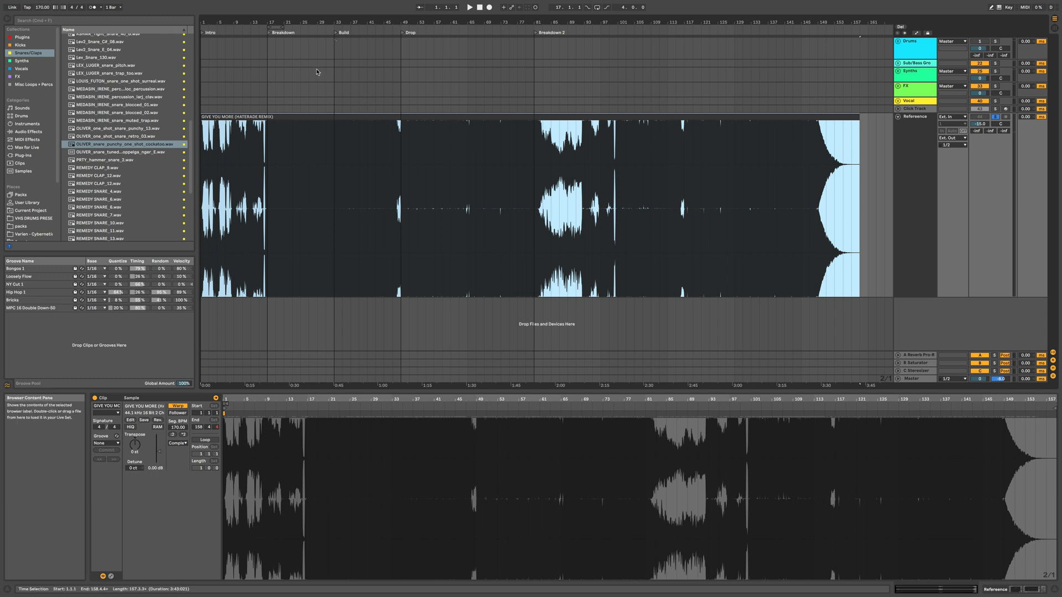
left_click(401, 80)
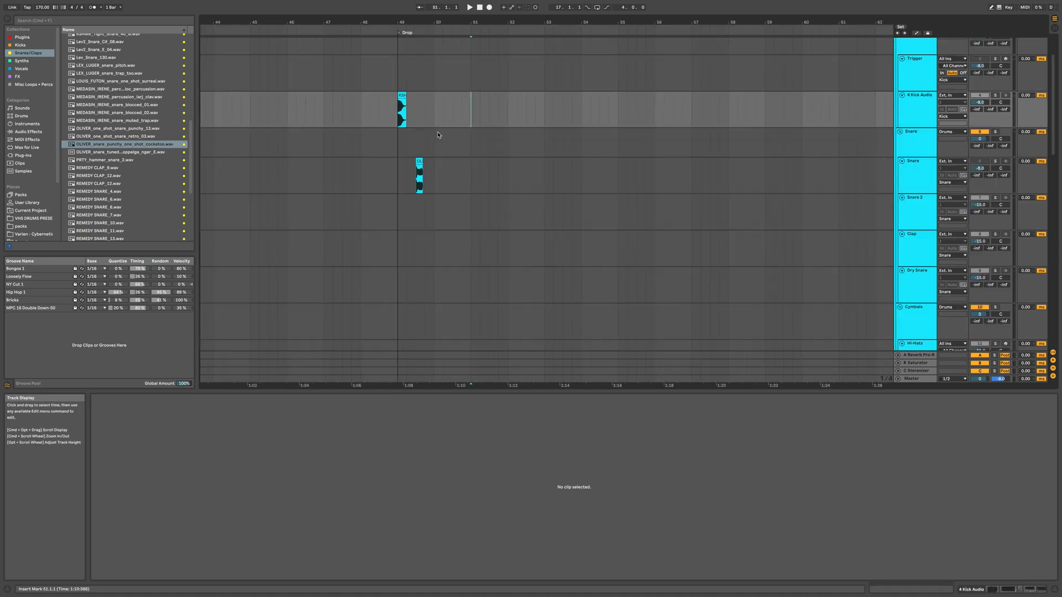
- Audition the kick and snare clips by playing repeatedly from the kick clip at the Drop locator
scroll(437, 135, "right", 1)
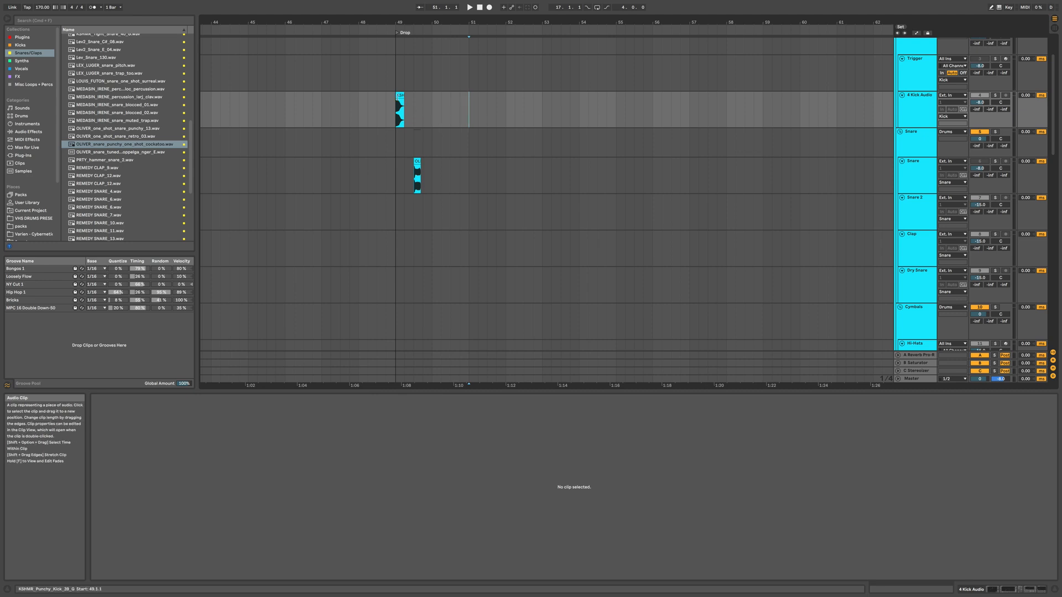
left_click(416, 160)
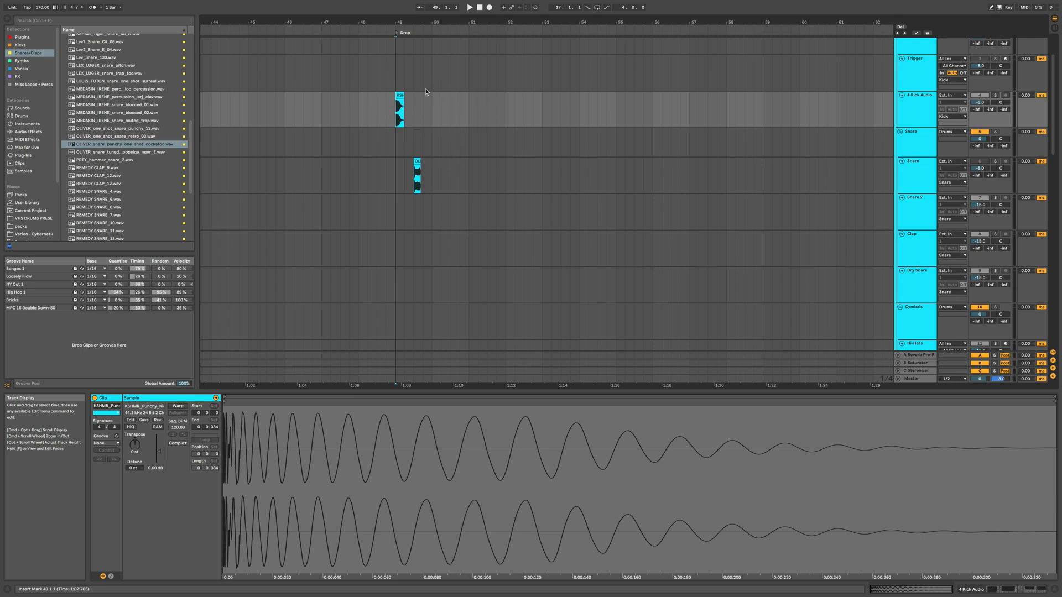
left_click(400, 96)
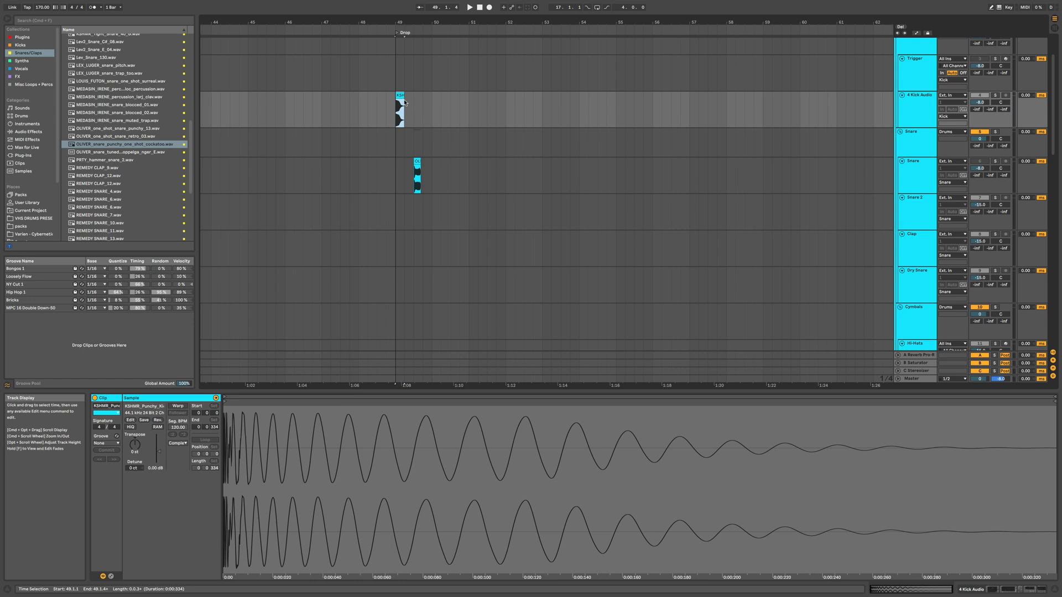
key("space")
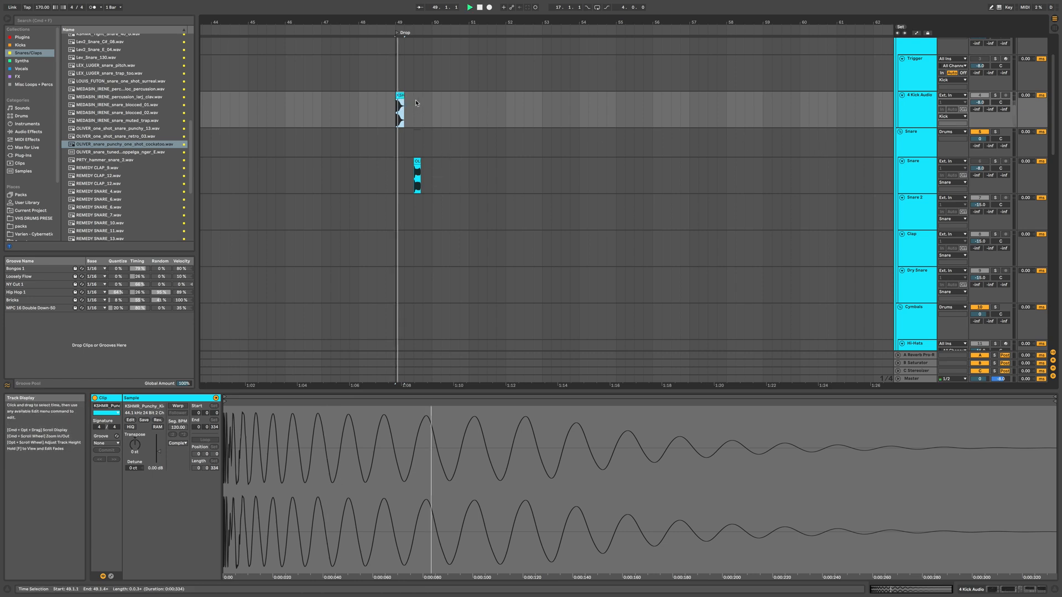
key("space")
key("space")
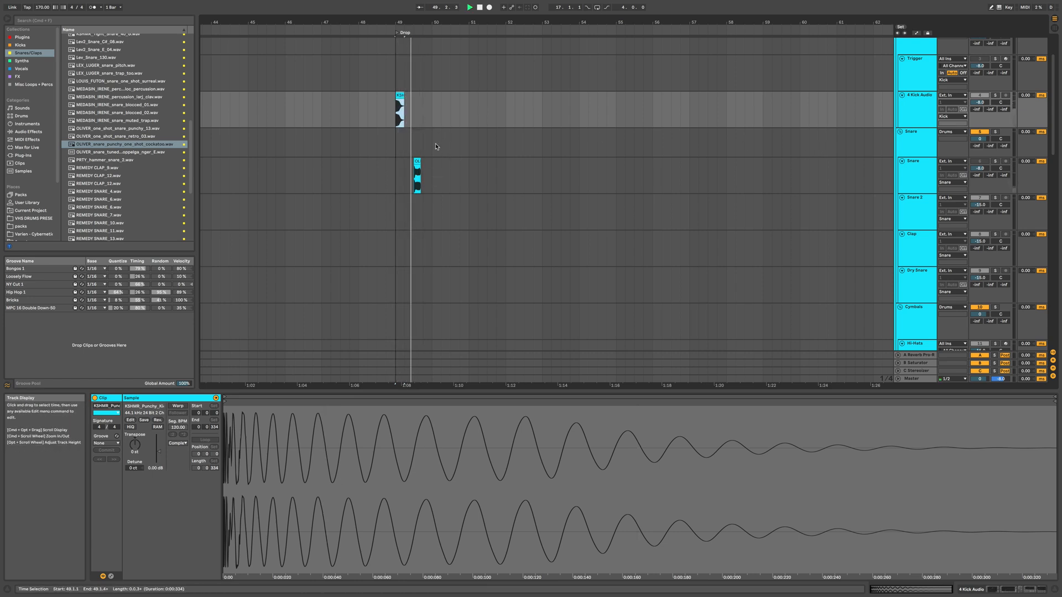
scroll(429, 111, "up", 2)
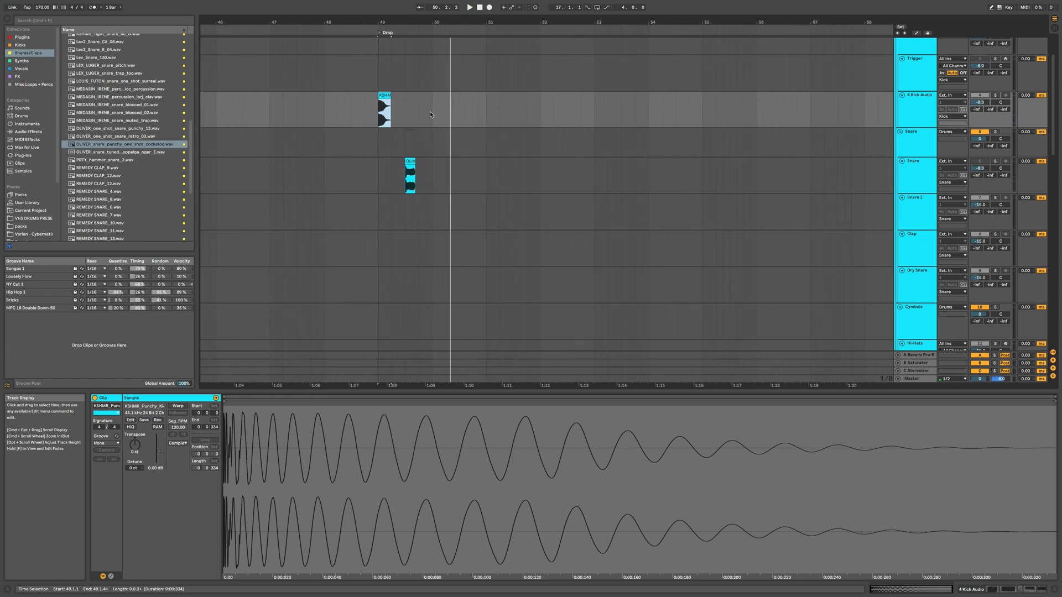
left_click(426, 110)
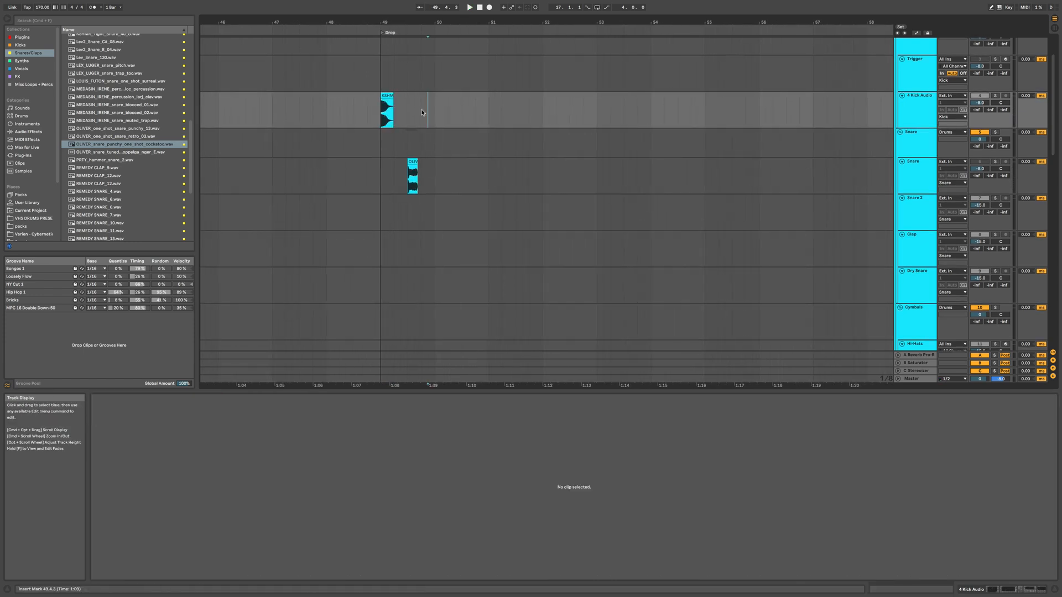
key("space")
key("space")
left_click(386, 96)
key("space")
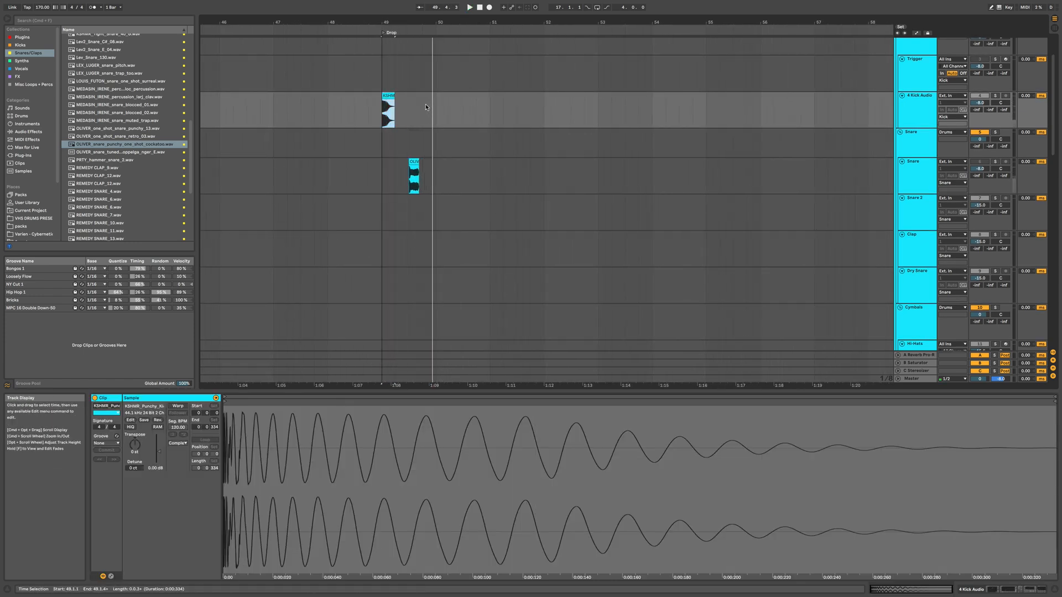
- Paste copies of the kick clip at 49.4 and 50.2 on the 4 Kick Audio track
left_click(424, 108)
key("super+v")
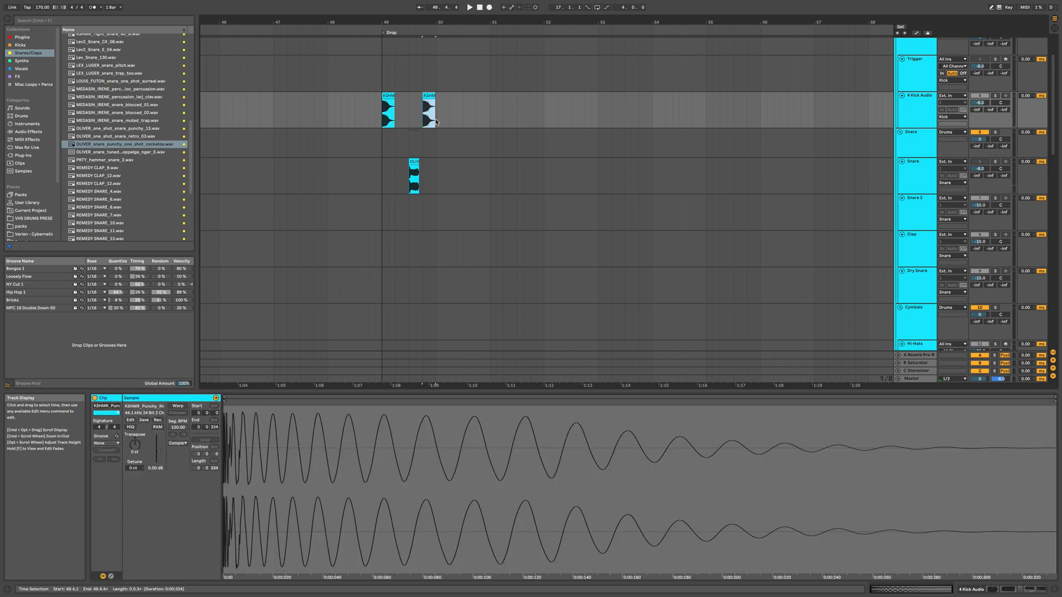
left_click(395, 109)
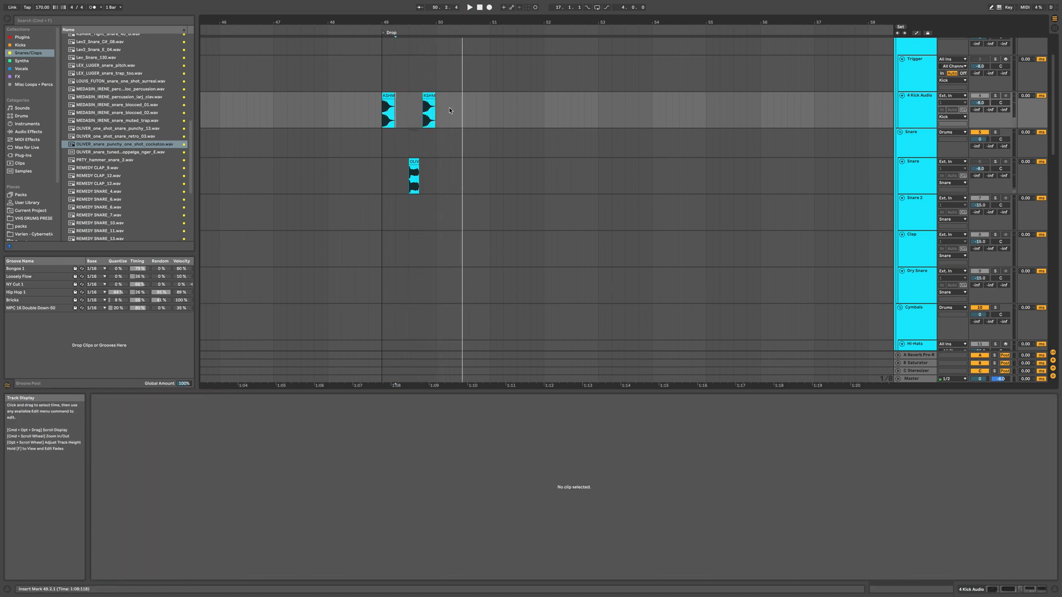
left_click(449, 111)
key("super+v")
- Copy the snare clip to 50.3 and duplicate the two-bar snare pattern from bar 49 into bars 51 and 52
left_click(414, 161)
left_click(464, 167)
key("super+v")
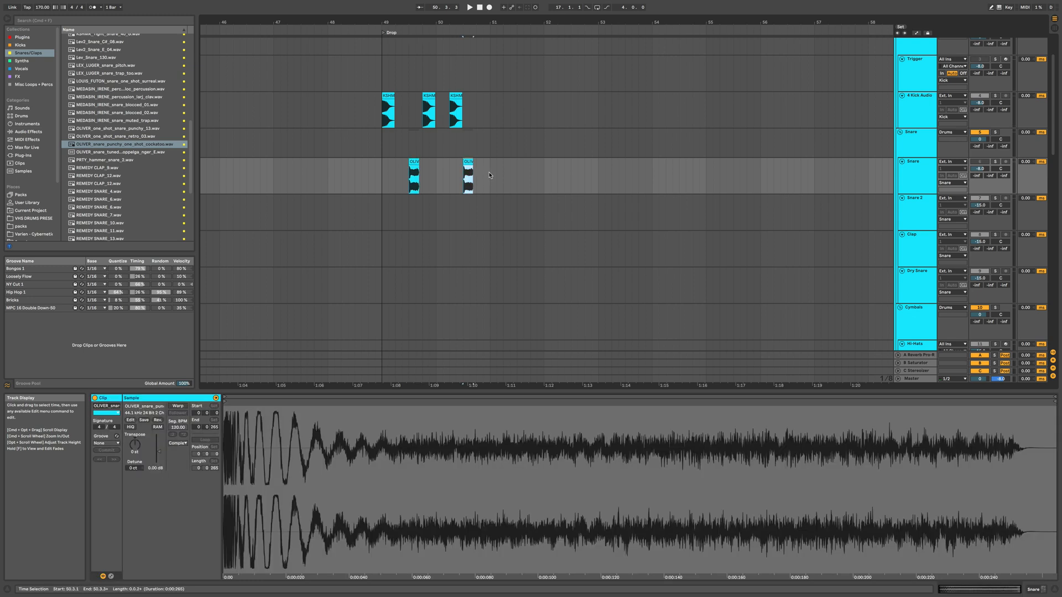
left_click_drag(489, 172, 389, 172)
key("super+d")
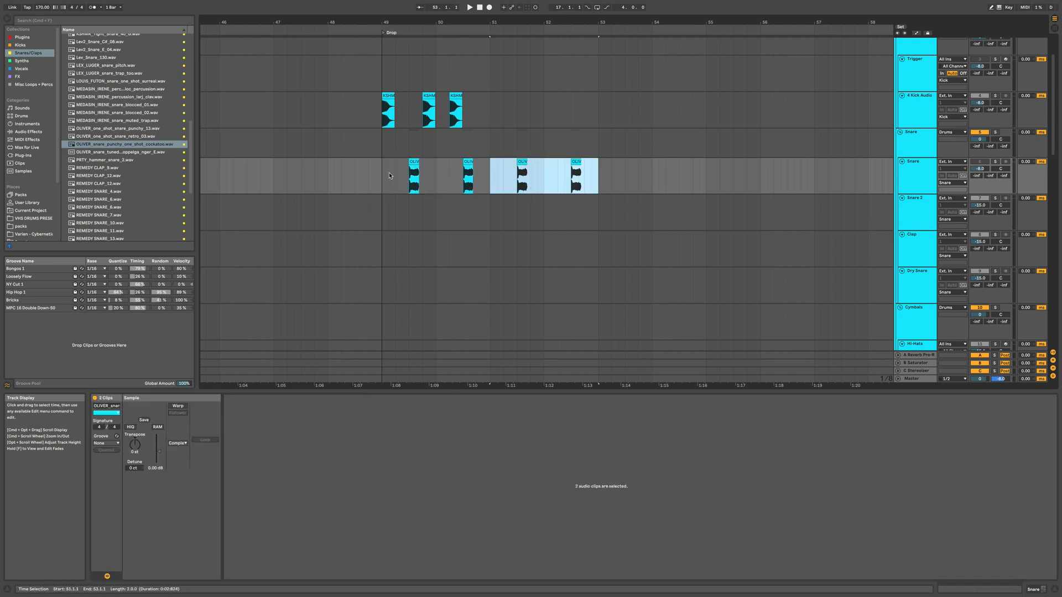
left_click(520, 172)
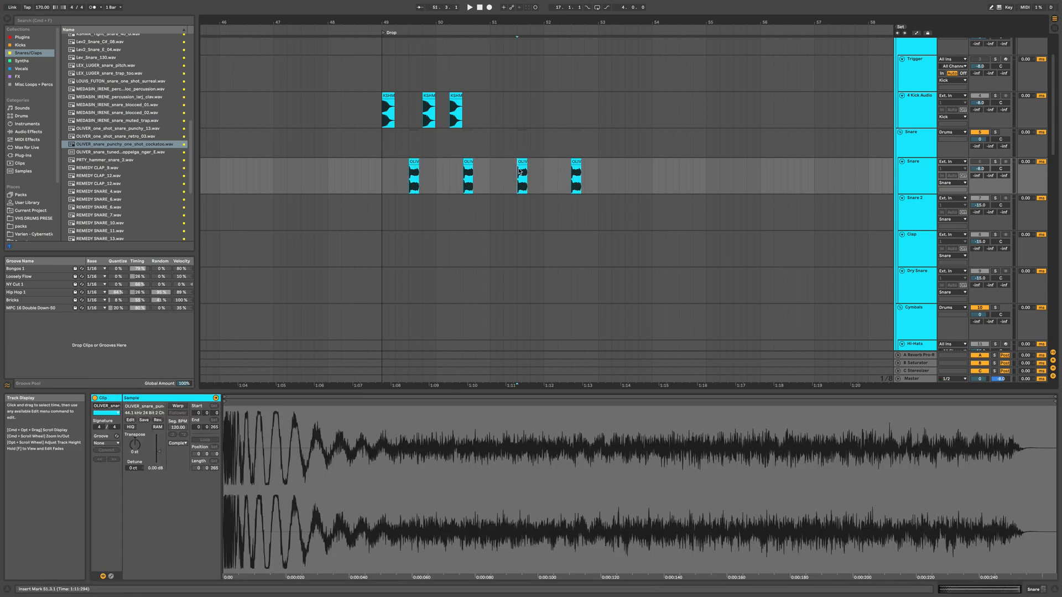
- Audition the pattern, paste an extra snare hit at 50.4.3, and play it back
left_click(453, 102)
key("space")
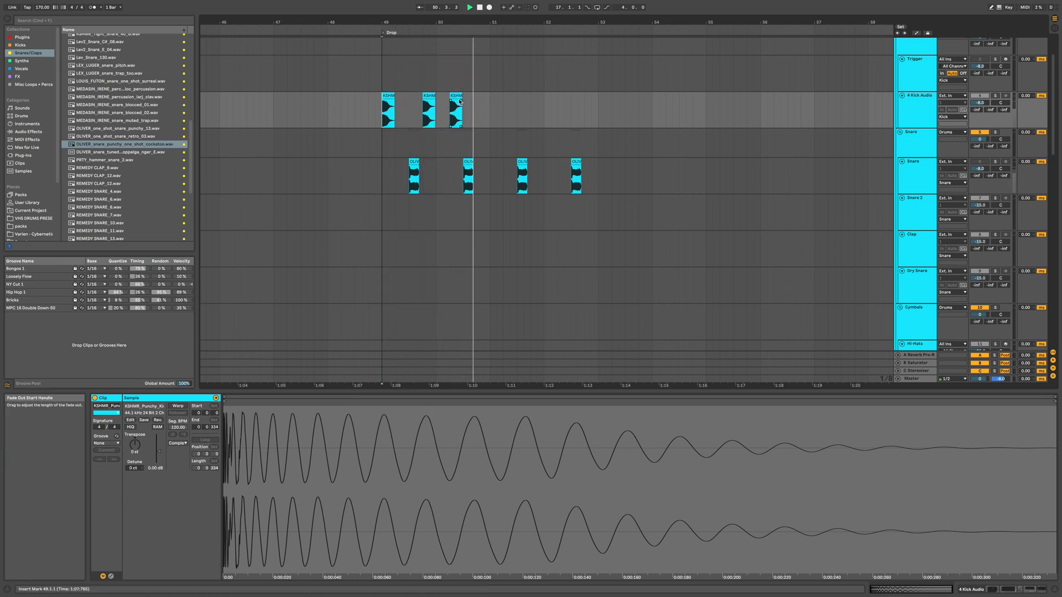
key("space")
left_click(456, 97)
left_click(468, 163)
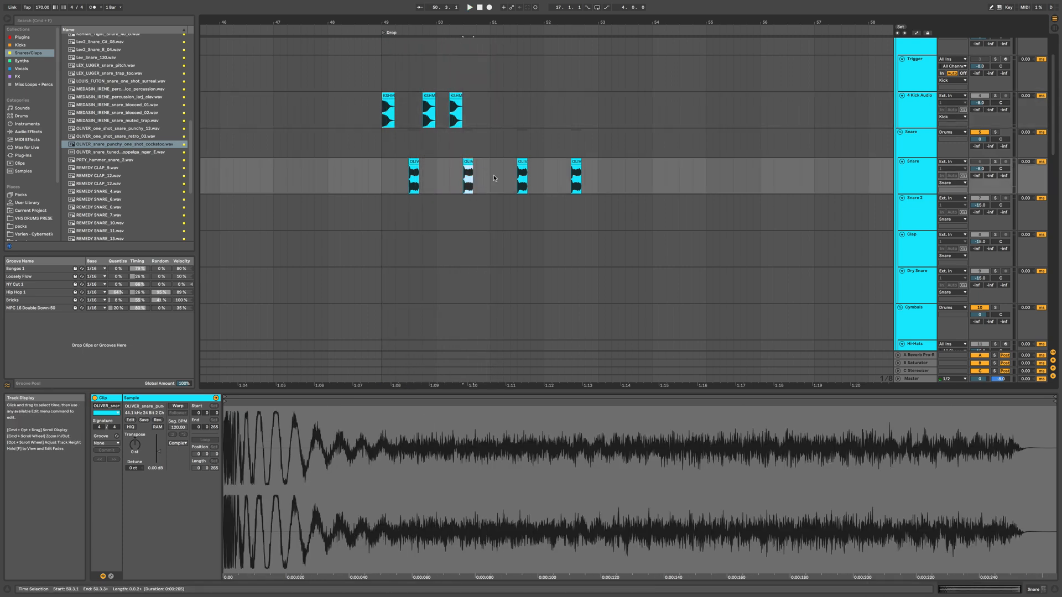
left_click(484, 176)
key("super+v")
left_click(457, 169)
key("space")
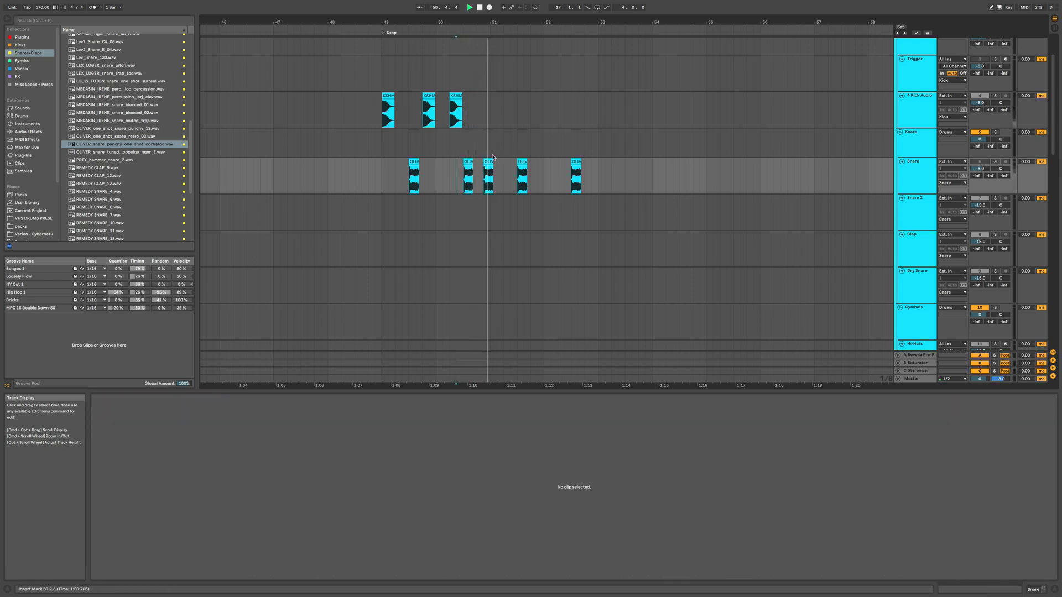
- Copy the kick clip to 51.1 and 51.4, auditioning the pattern along the way
left_click(455, 97)
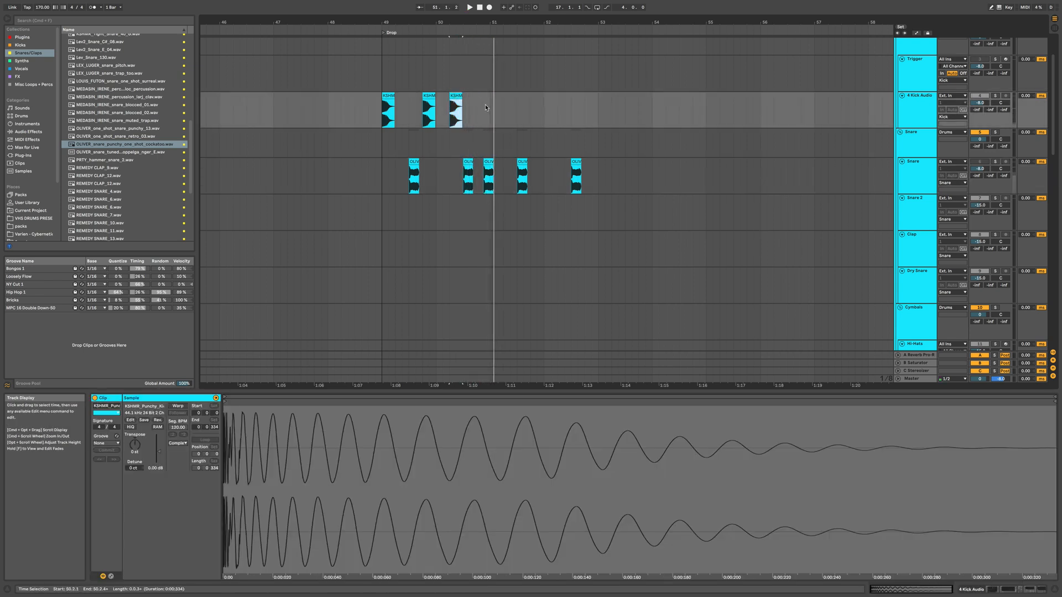
left_click(486, 109)
key("super+v")
left_click(471, 110)
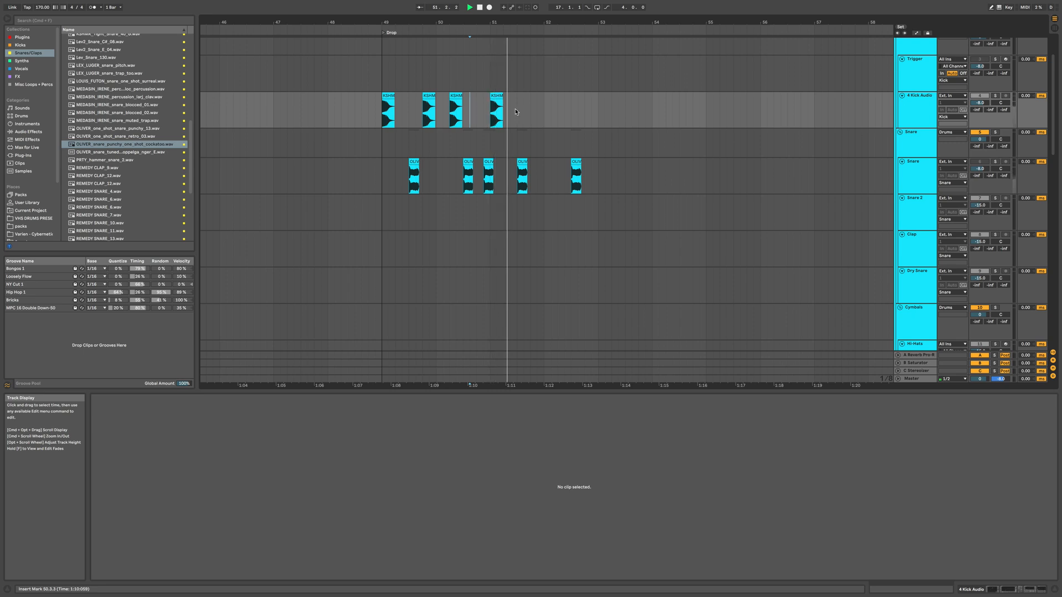
left_click(530, 108)
key("space")
key("super+v")
key("space")
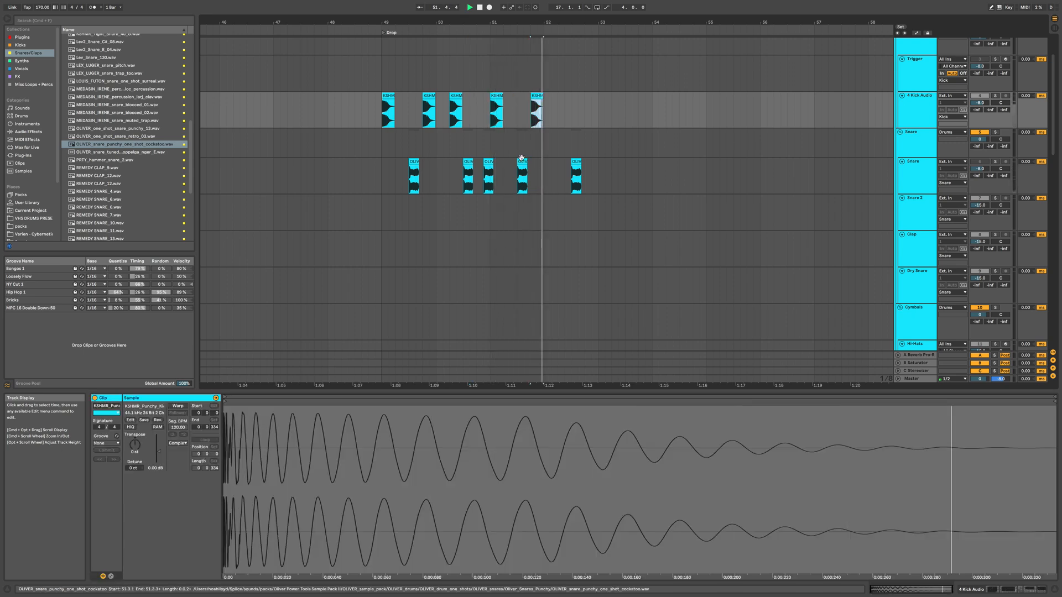
- Copy the snare clip to 51.4.3 and 52.1.3, and audition the fill
left_click(521, 162)
key("space")
left_click(552, 178)
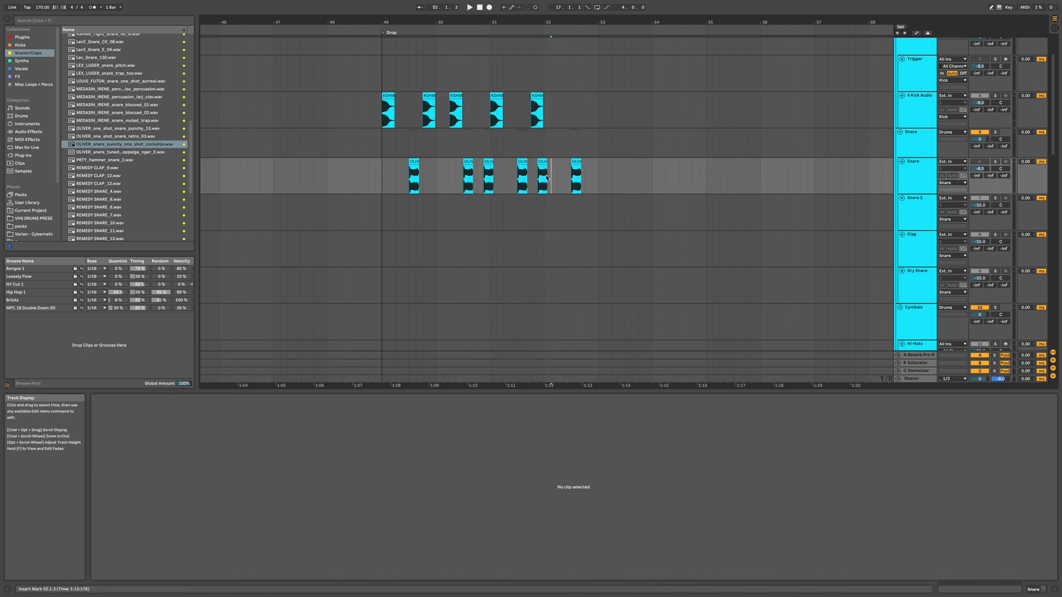
key("super+v")
left_click(525, 177)
key("space")
key("space")
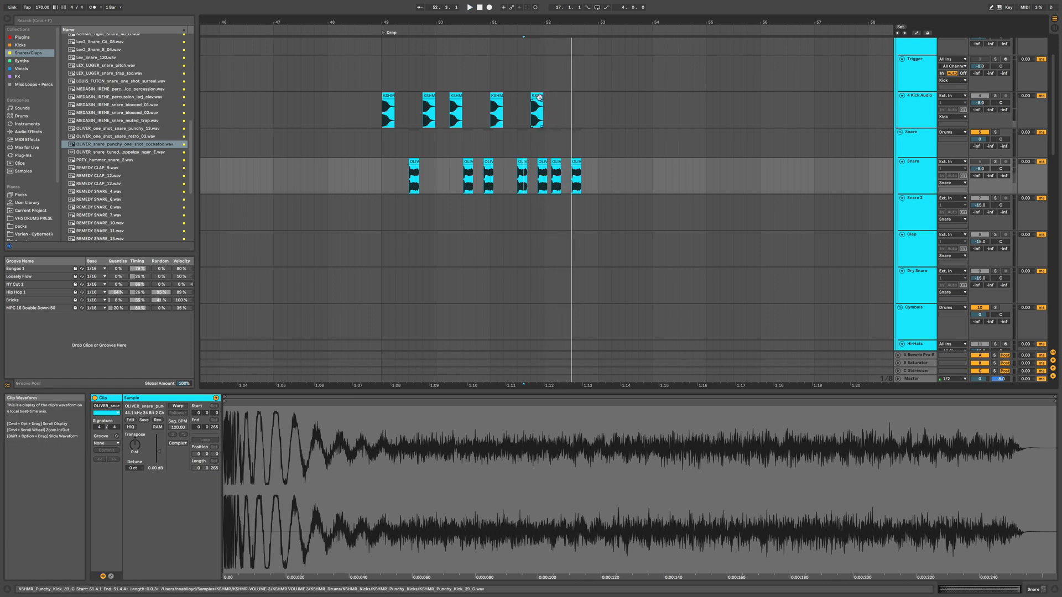
- Copy the kick clip at 51.4 to 52.2 and play the result
left_click(536, 96)
key("super+c")
left_click(557, 112)
key("super+v")
left_click(538, 117)
key("space")
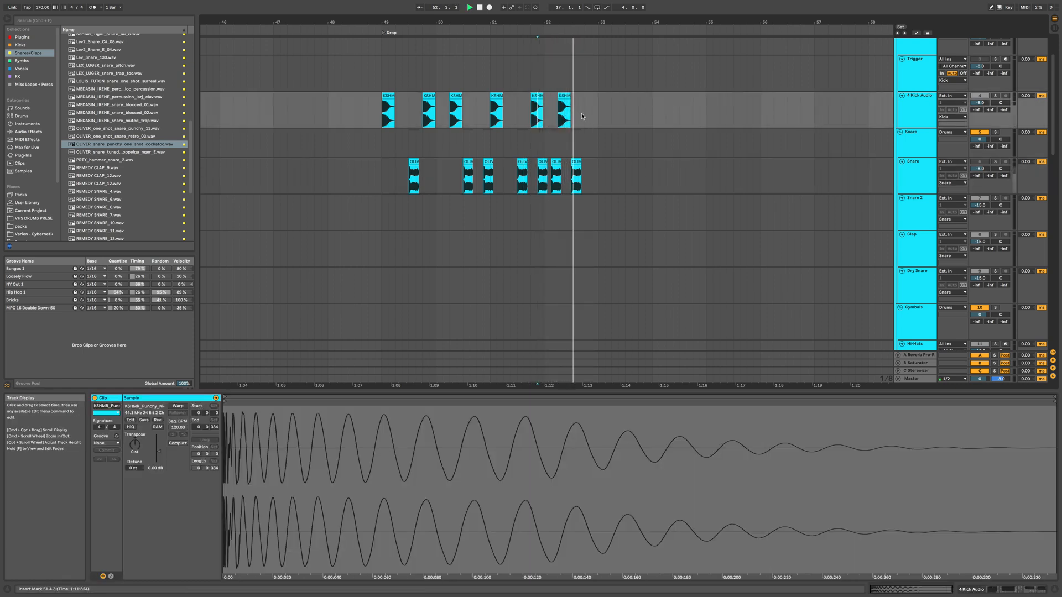
key("space")
- Select the kick and snare clips in bars 49 to 52, duplicate them into the following four bars, and audition the copy
left_click_drag(598, 115, 387, 160)
key("super+d")
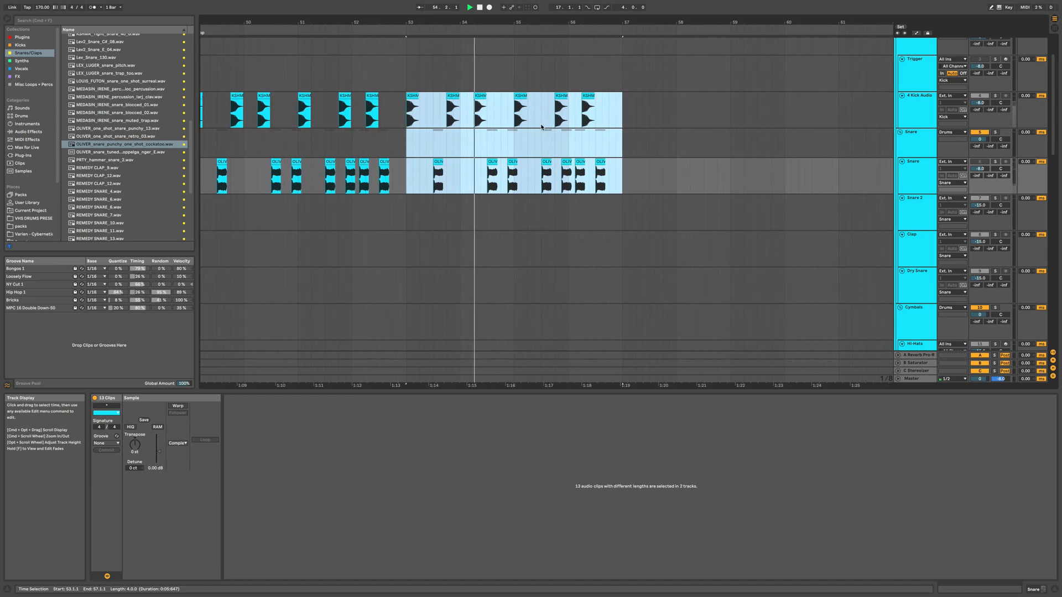
key("space")
key("space")
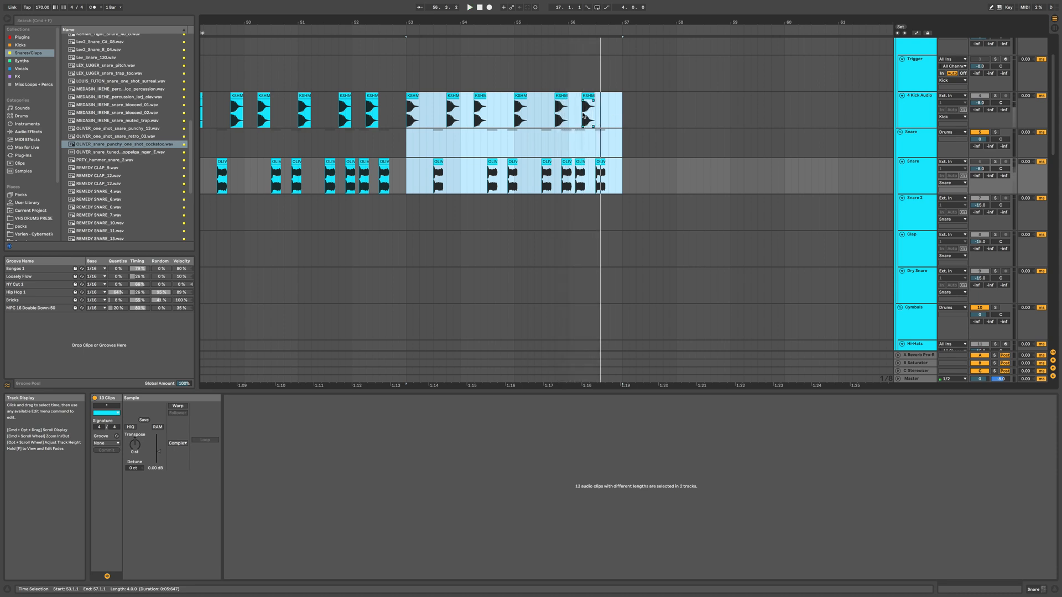
- Vary the duplicated pattern by moving the kick at 55.4 to 55.3.3 and copying it to 55.4.3, then audition it
left_click(559, 100)
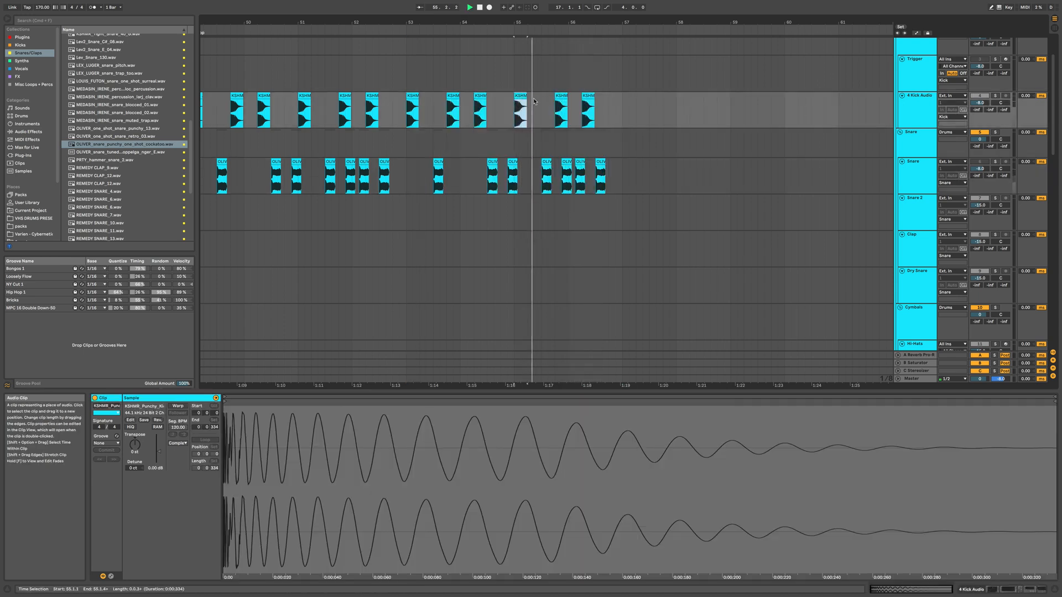
left_click_drag(560, 96, 555, 100)
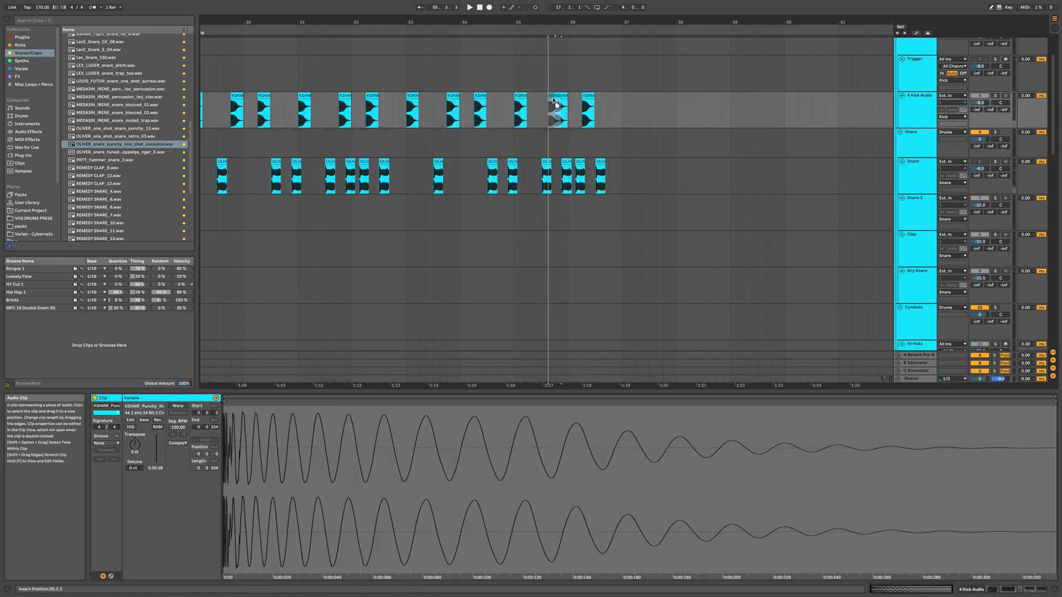
left_click(539, 105)
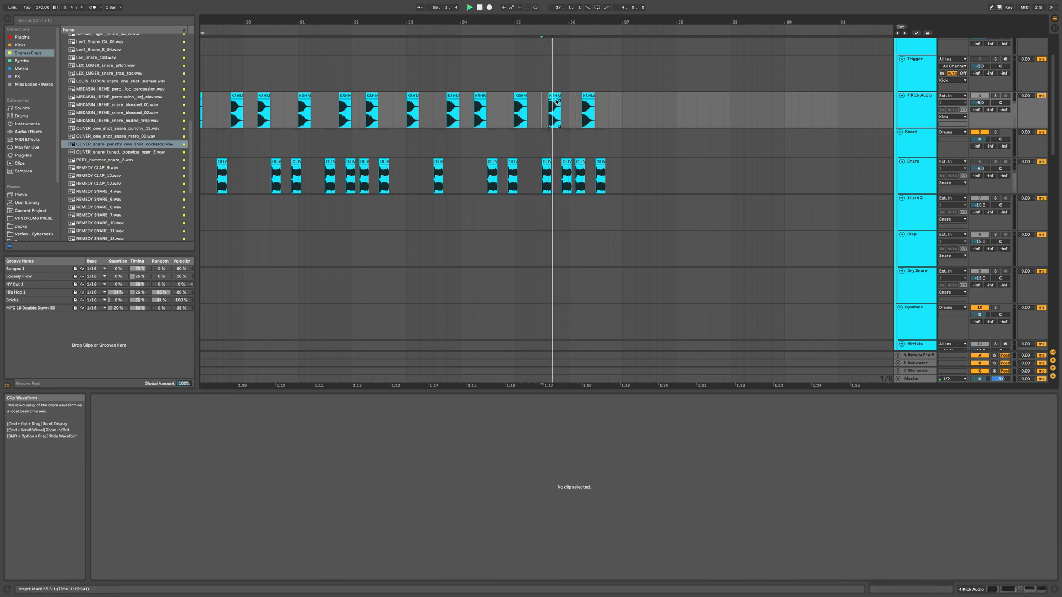
key("space")
left_click(555, 98)
left_click_drag(553, 97, 565, 98)
left_click(542, 115)
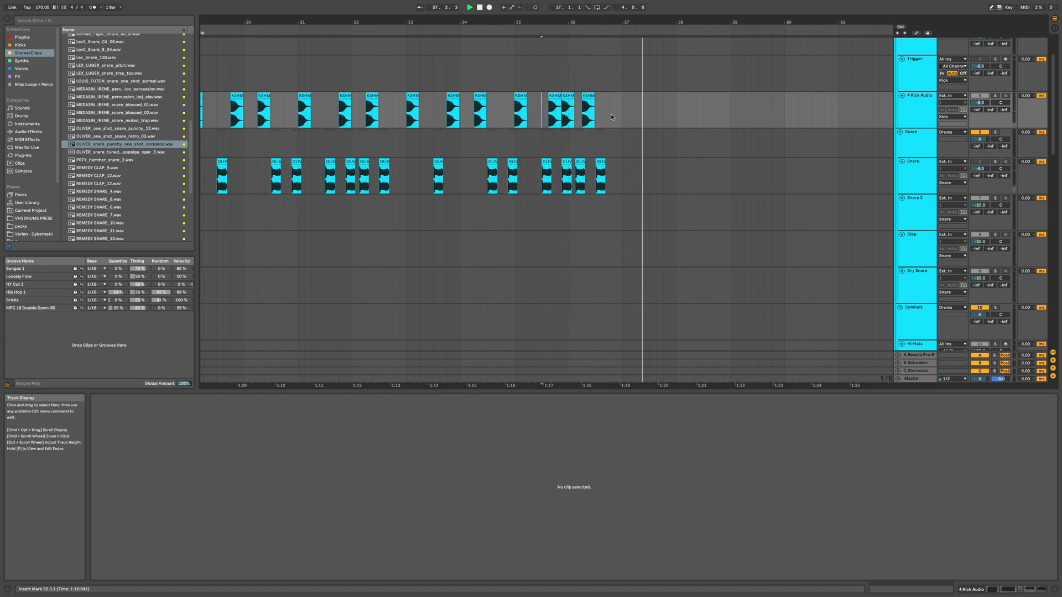
- Select the eight-bar kick and snare pattern starting at bar 49 and duplicate it to start at bar 57
scroll(611, 113, "down", 5)
left_click_drag(615, 113, 418, 164)
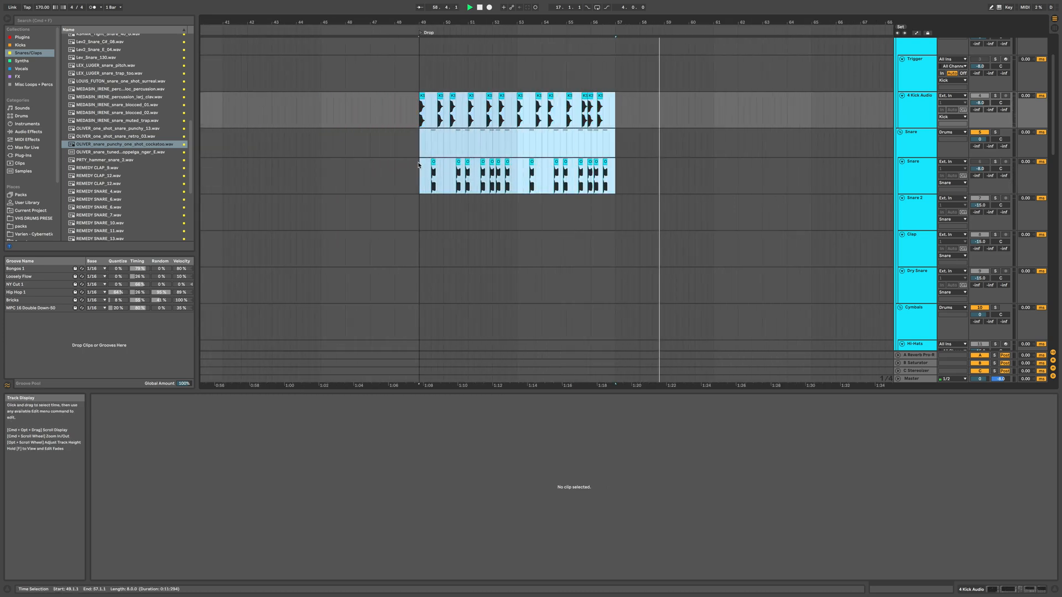
key("super+d")
scroll(639, 153, "right", 5)
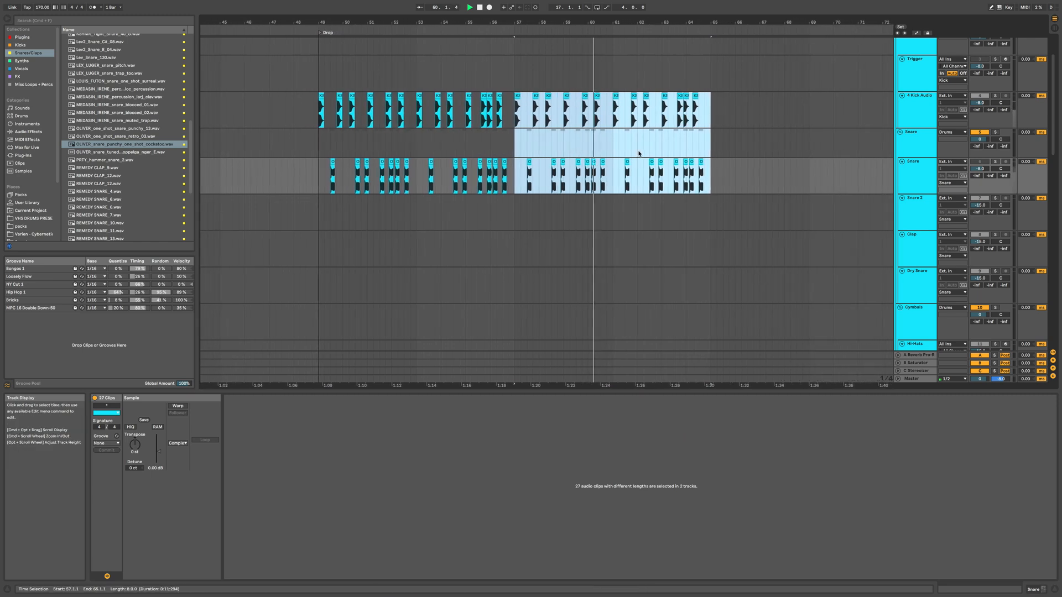
scroll(639, 154, "up", 3)
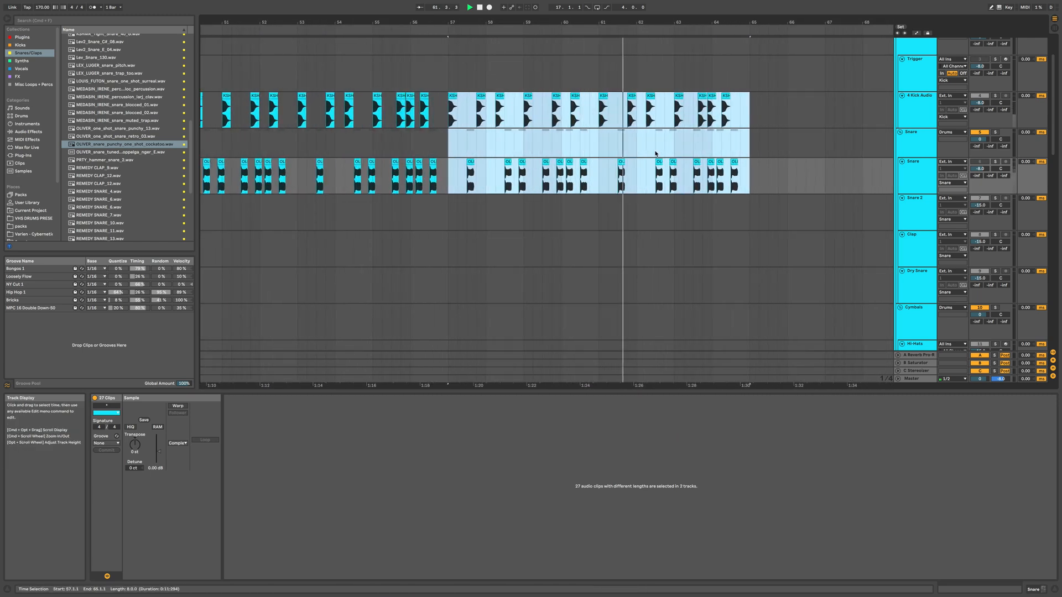
scroll(670, 160, "right", 3)
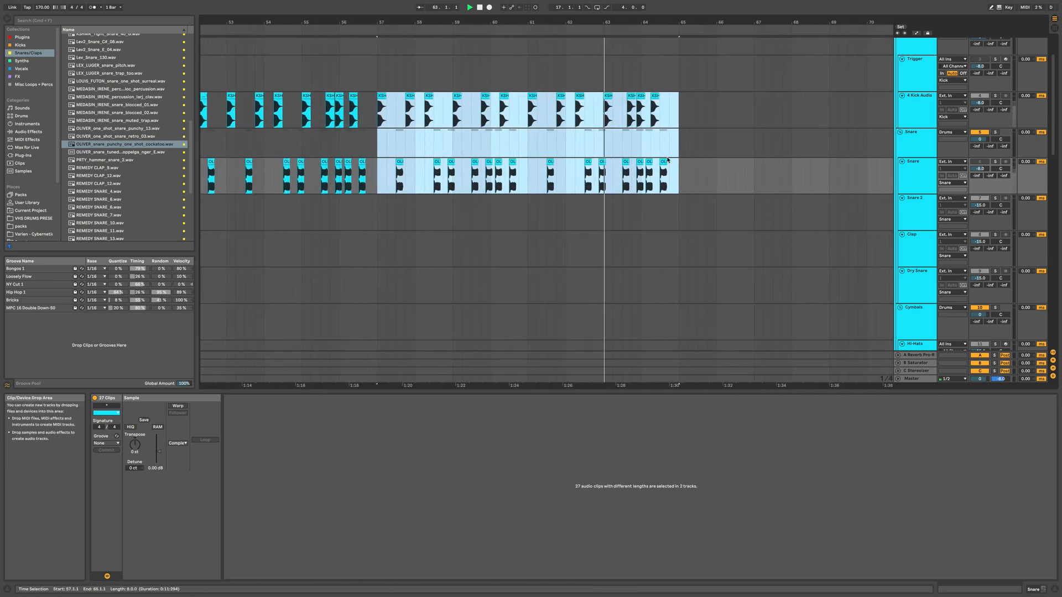
scroll(665, 157, "right", 3)
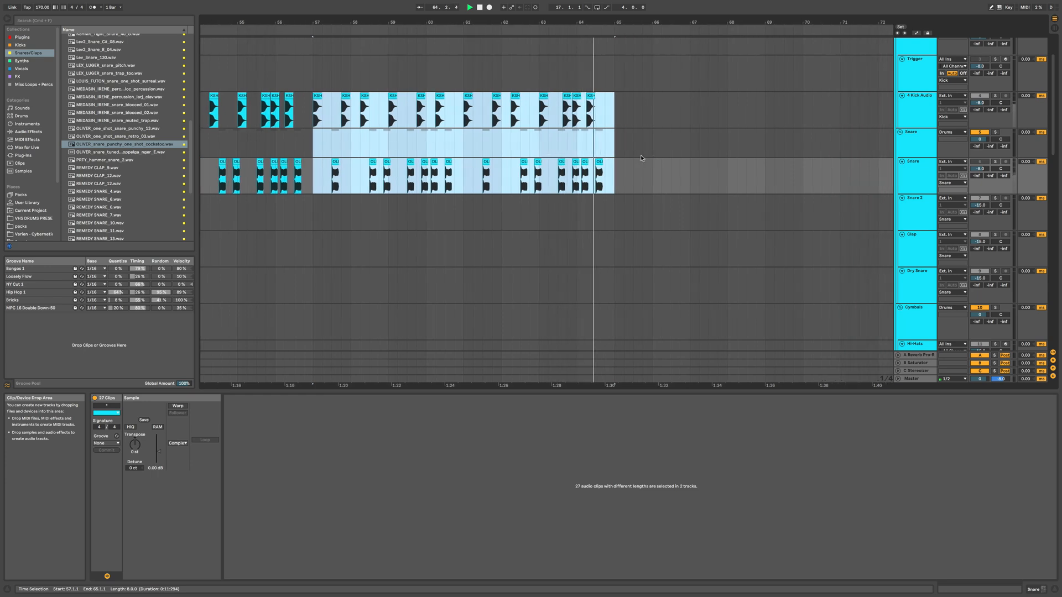
scroll(627, 157, "down", 3)
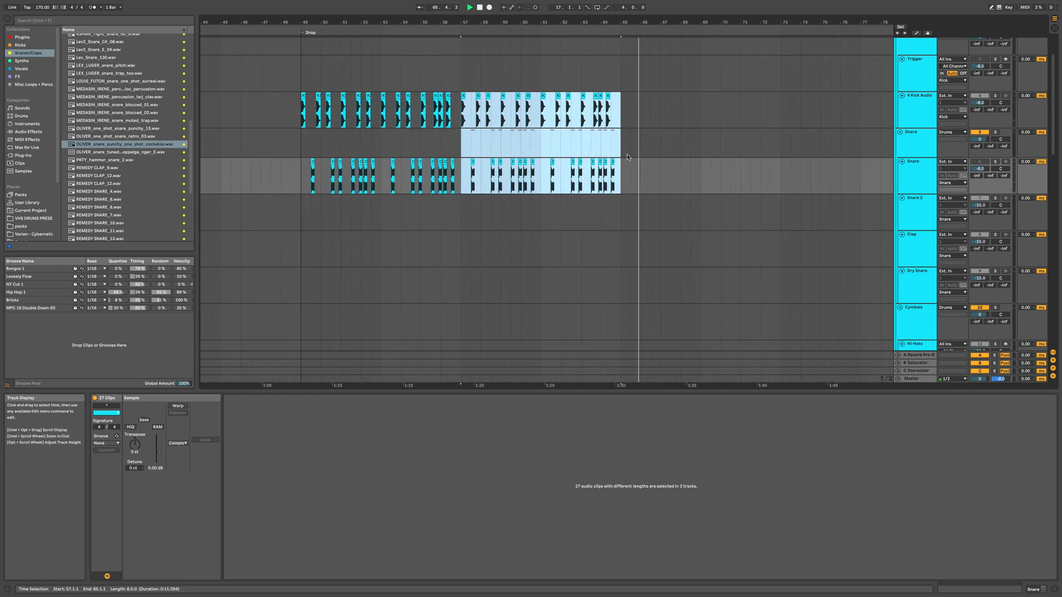
- Extend the selection back to the Drop locator and duplicate the 16-bar pattern from bar 65 up to Breakdown 2
left_click(302, 118, "shift")
scroll(337, 121, "down", 5)
scroll(336, 121, "up", 1)
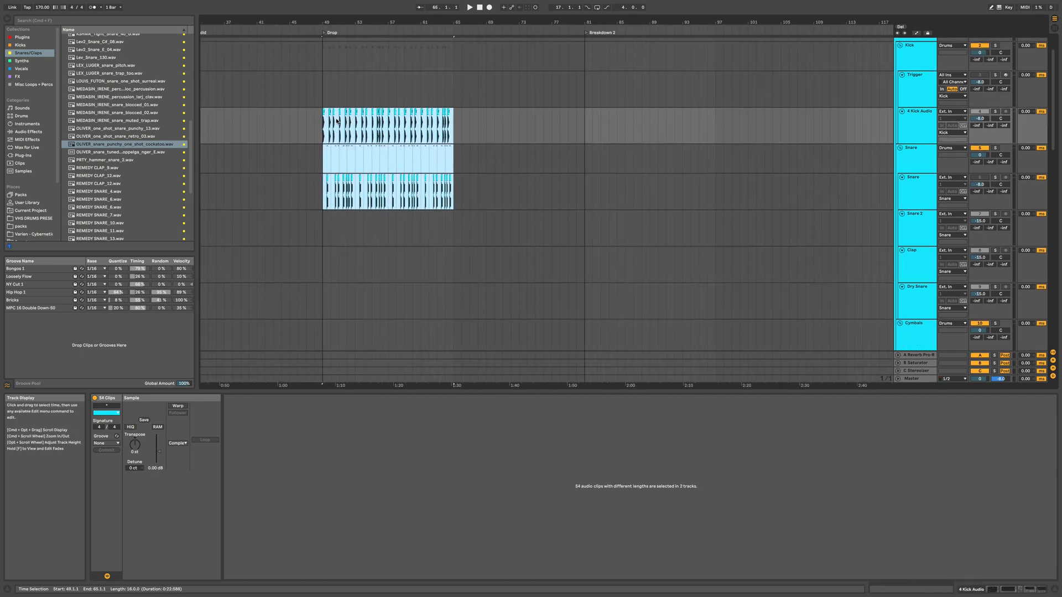
key("super+d")
scroll(411, 144, "left", 2)
scroll(426, 135, "left", 2)
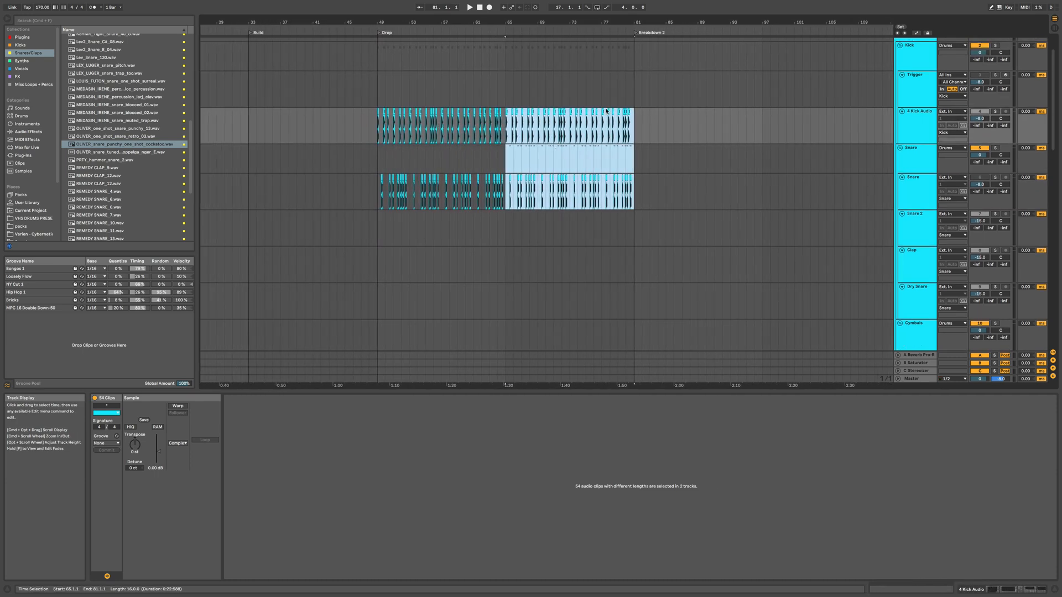
- Review the kick and snare arrangement between the Drop and Breakdown 2 locators and the drum tracks below it
scroll(488, 124, "up", 3)
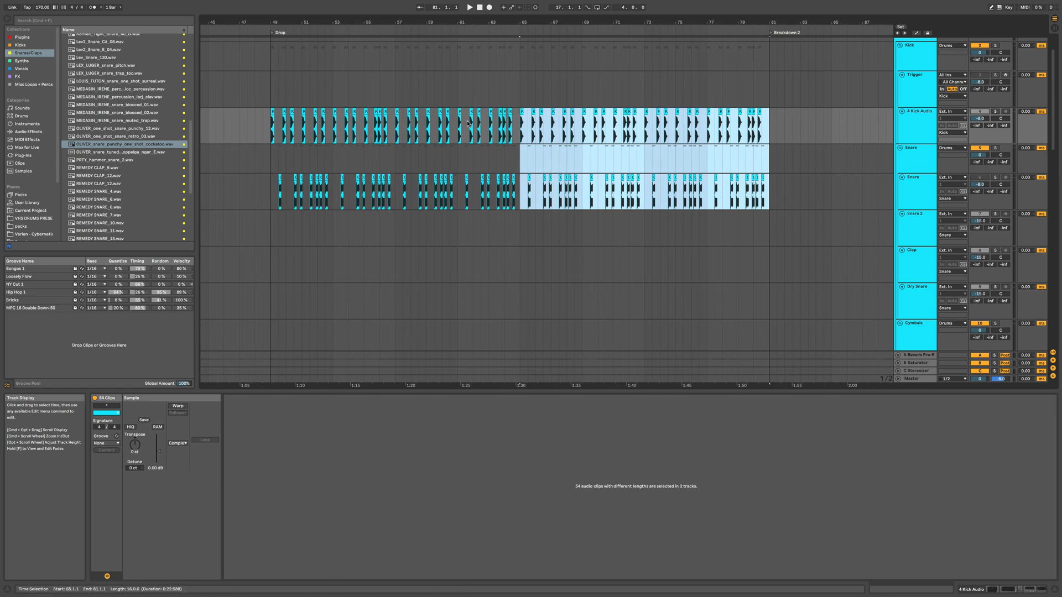
scroll(619, 130, "left", 1)
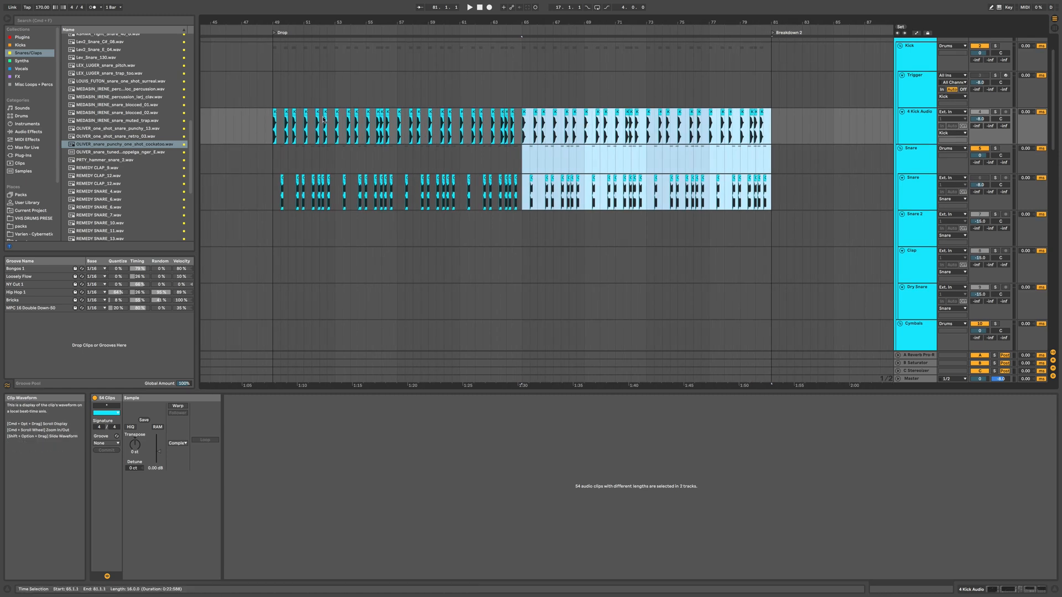
scroll(325, 120, "left", 3)
scroll(360, 138, "down", 3)
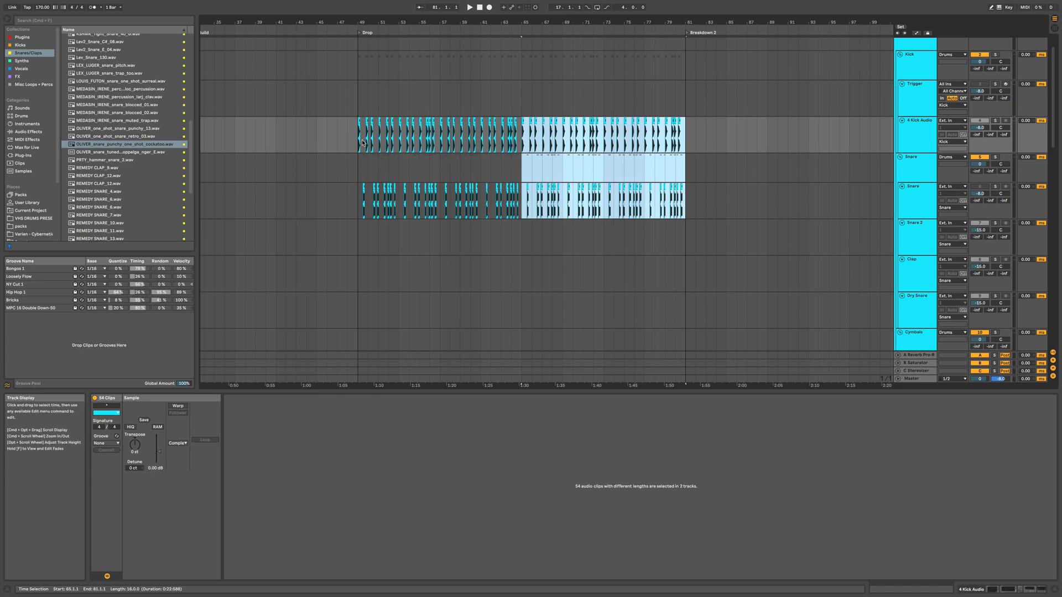
scroll(363, 142, "down", 5)
scroll(362, 143, "left", 2)
scroll(362, 143, "up", 2)
scroll(362, 143, "down", 3)
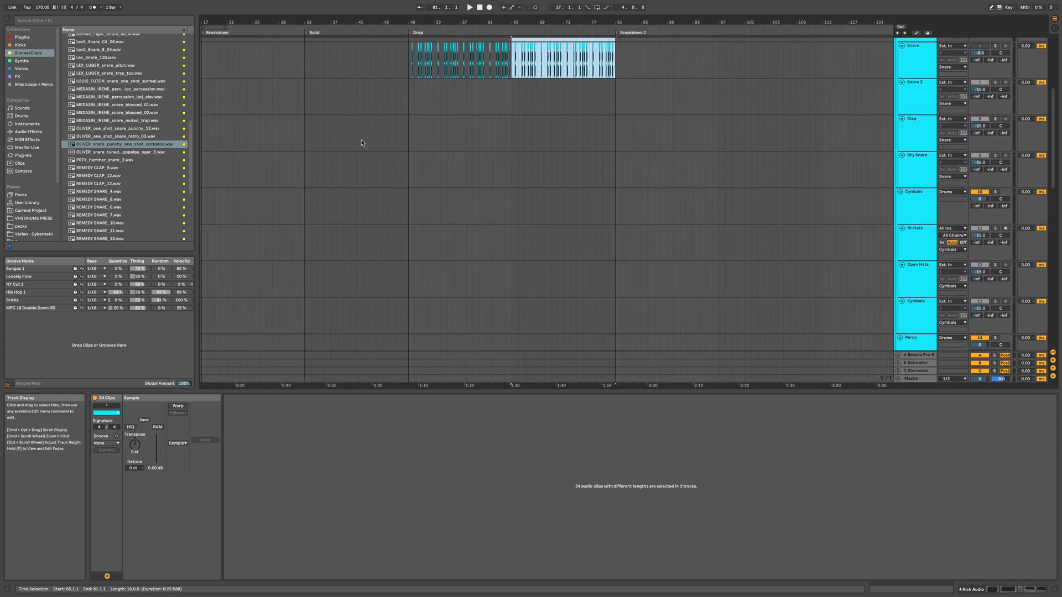
- Show the full arrangement down to the Reference track and play the reference from bar 9 of the intro
scroll(361, 142, "down", 1)
scroll(361, 143, "up", 5)
scroll(362, 144, "left", 2)
scroll(362, 143, "down", 3)
scroll(363, 144, "down", 1)
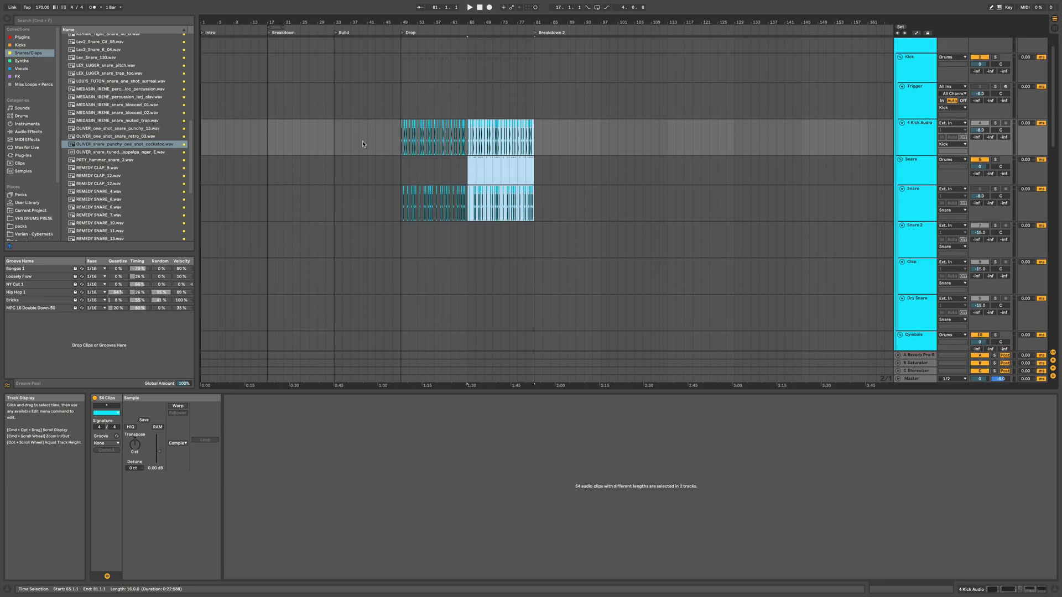
scroll(362, 144, "down", 10)
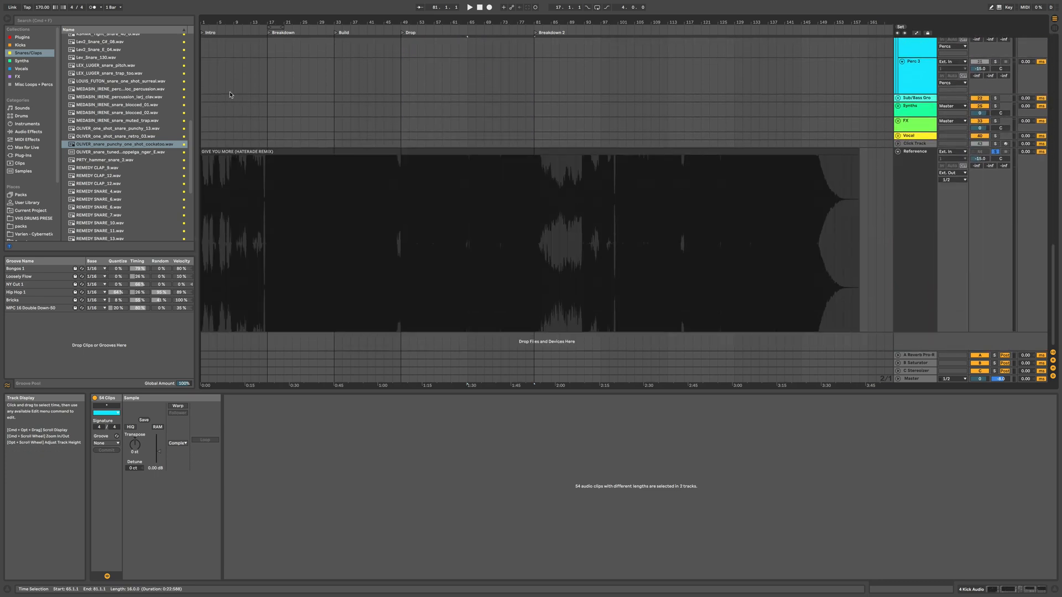
left_click(233, 83)
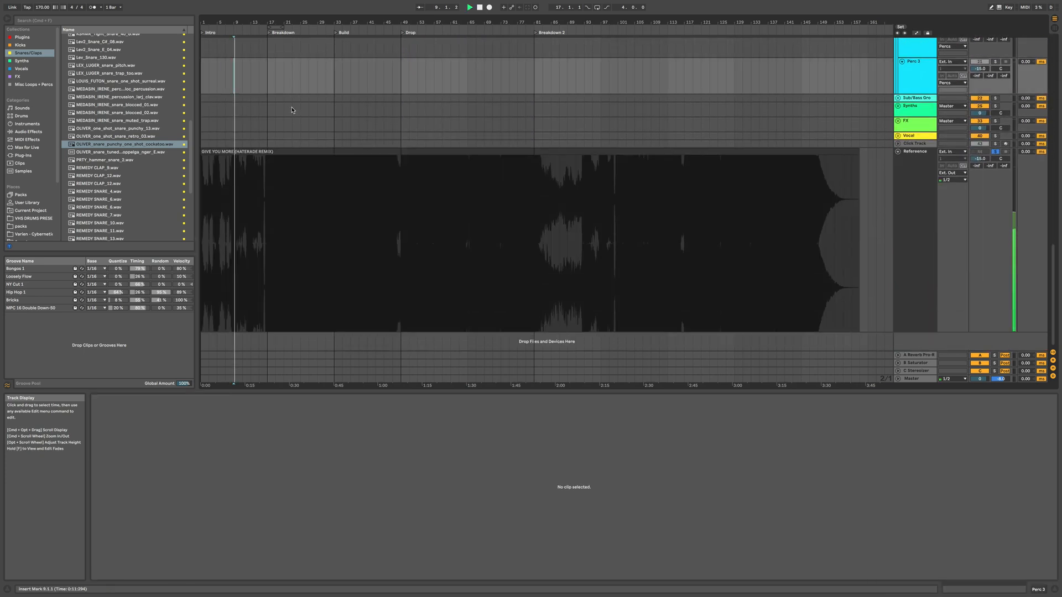
- Find KSHMR_Long_Sweep_06 in the FX sample collection and place it on the 29 Audio track in the intro
left_click(897, 106)
scroll(913, 176, "down", 3)
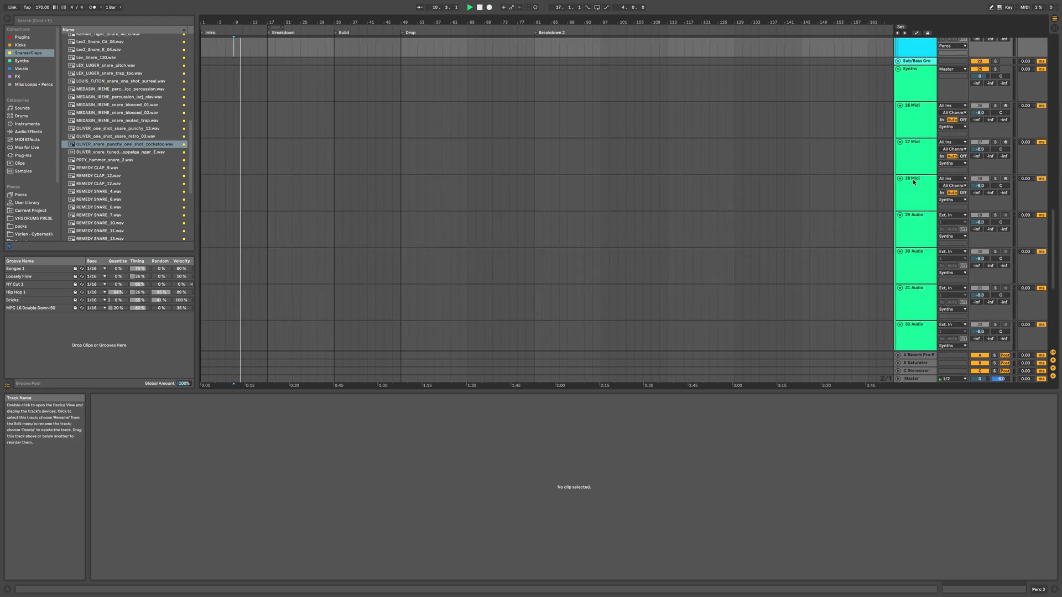
scroll(91, 127, "up", 5)
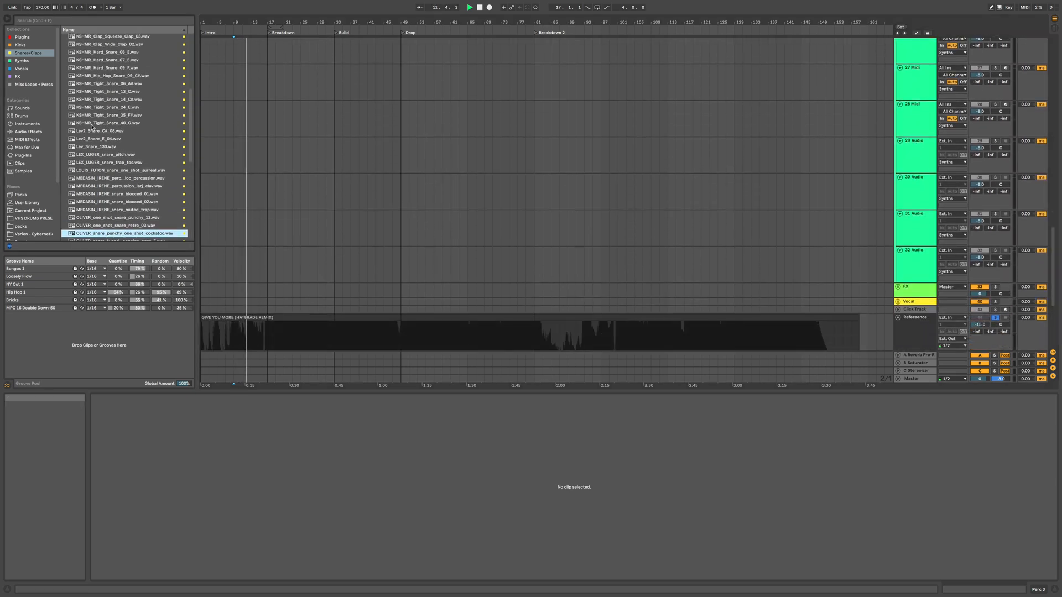
left_click(18, 77)
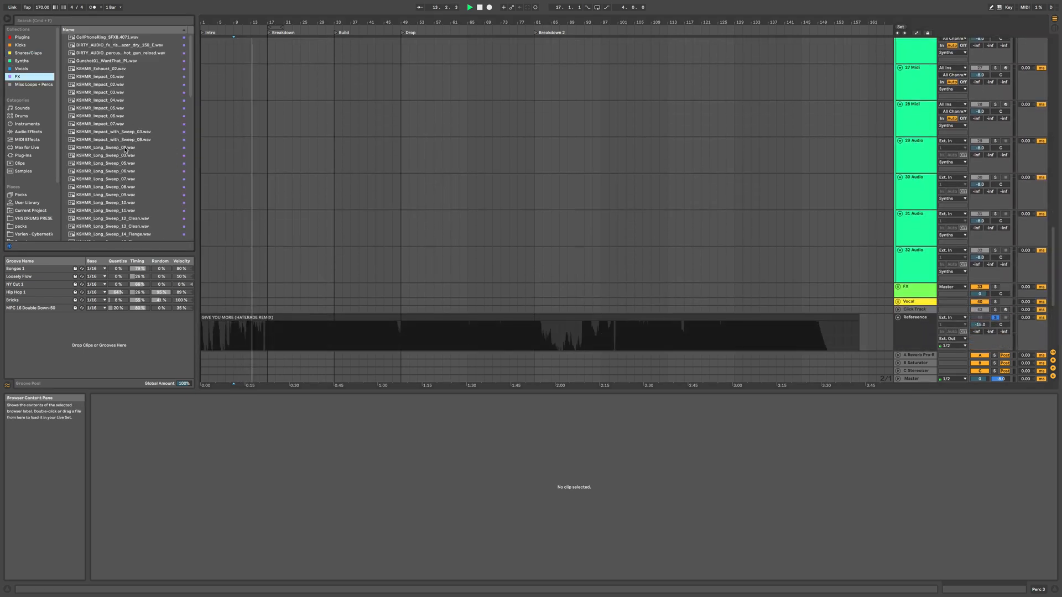
scroll(125, 148, "down", 3)
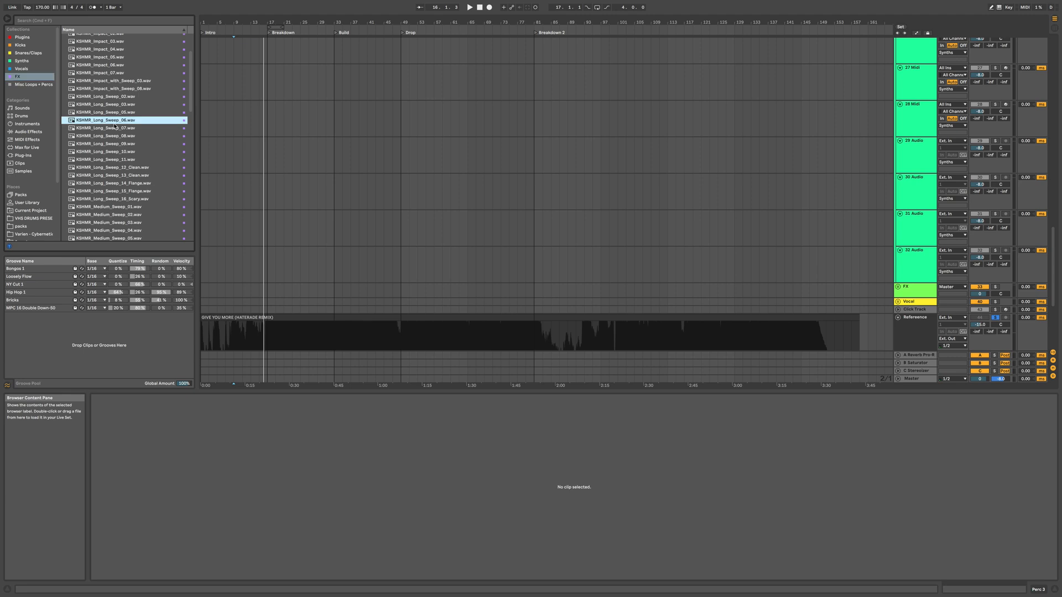
left_click(114, 238, "shift")
left_click(95, 122)
left_click_drag(233, 148, 236, 155)
- Position the long sweep clip to end at bar 16, trim its start to bar 9 and fade it in over its full length
scroll(249, 158, "up", 10)
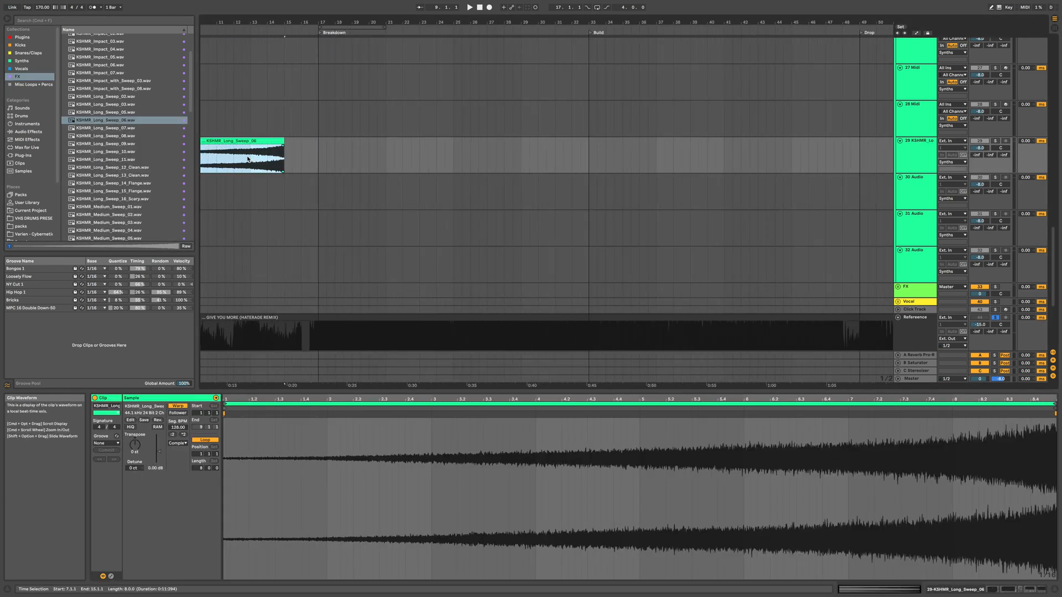
scroll(249, 158, "down", 1)
left_click_drag(341, 128, 358, 132)
scroll(358, 132, "down", 10)
left_click(308, 152)
key("space")
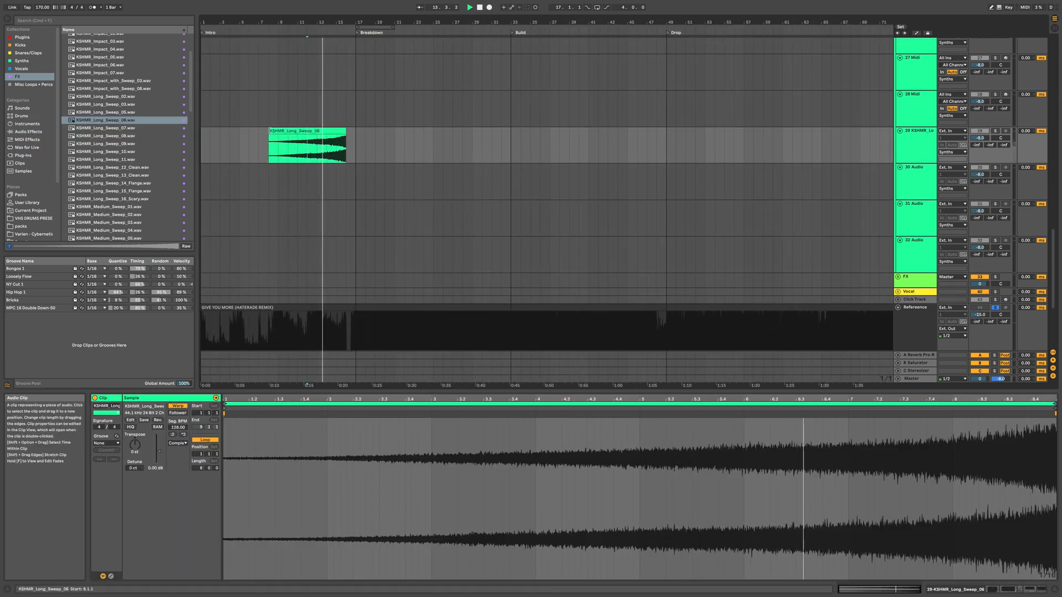
left_click_drag(269, 136, 344, 137)
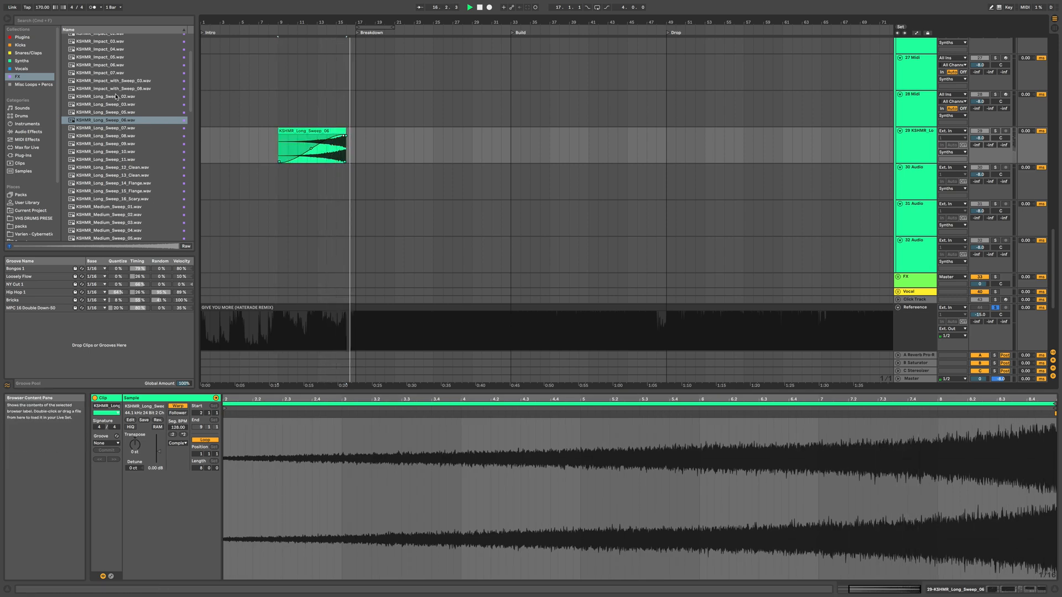
- Browse the FX samples for an impact sound and preview KSHMR_Impact_05
scroll(116, 97, "down", 5)
scroll(125, 172, "down", 2)
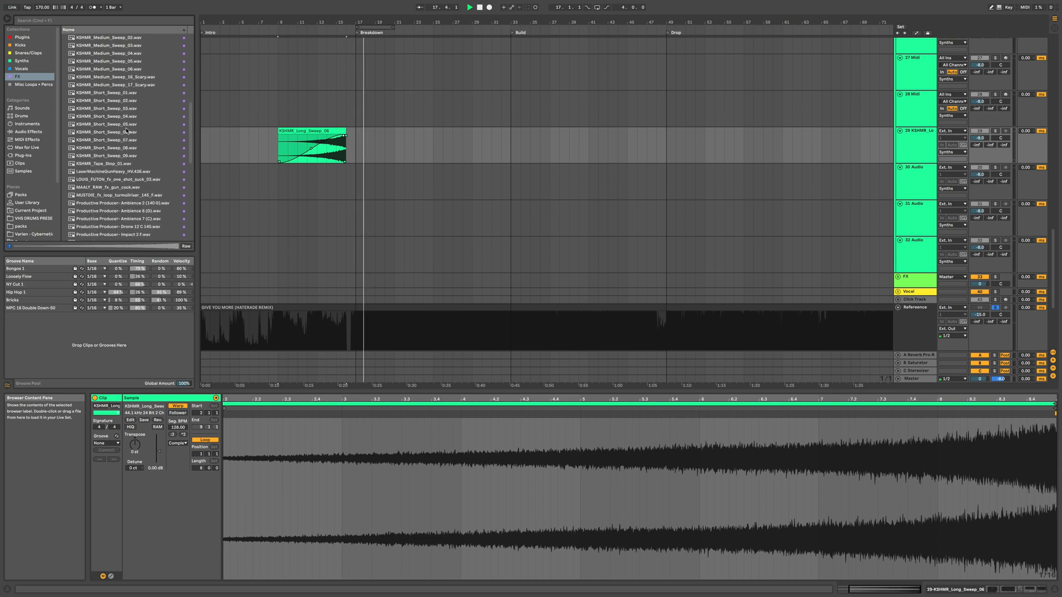
scroll(162, 168, "up", 9)
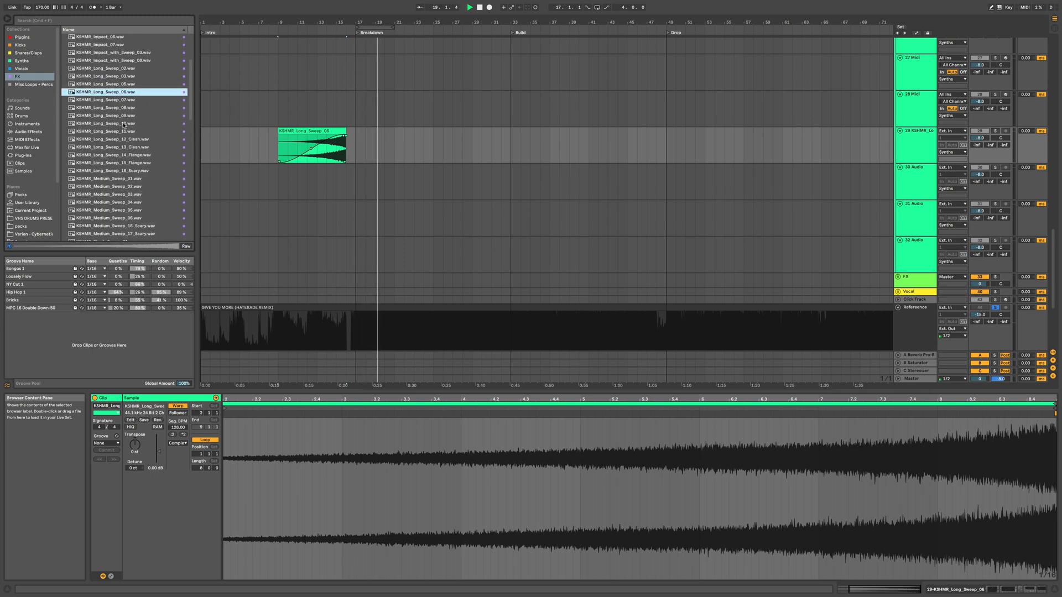
left_click(108, 109)
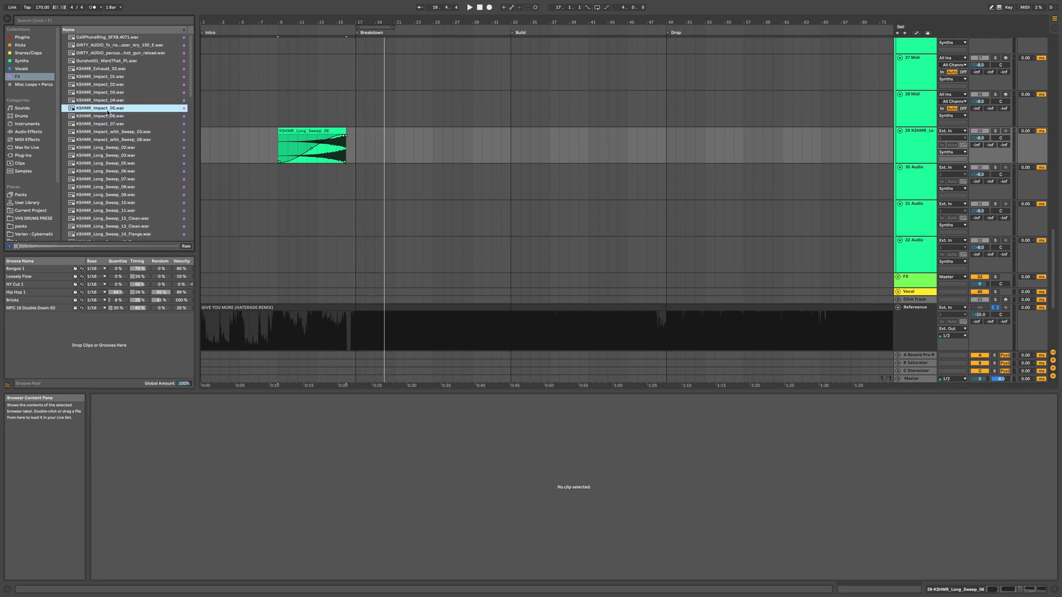
- Unfold the FX group, move the long sweep to the Sweep track and place KSHMR_Impact_05 on the Impacts track at bar 17
left_click_drag(108, 111, 358, 118)
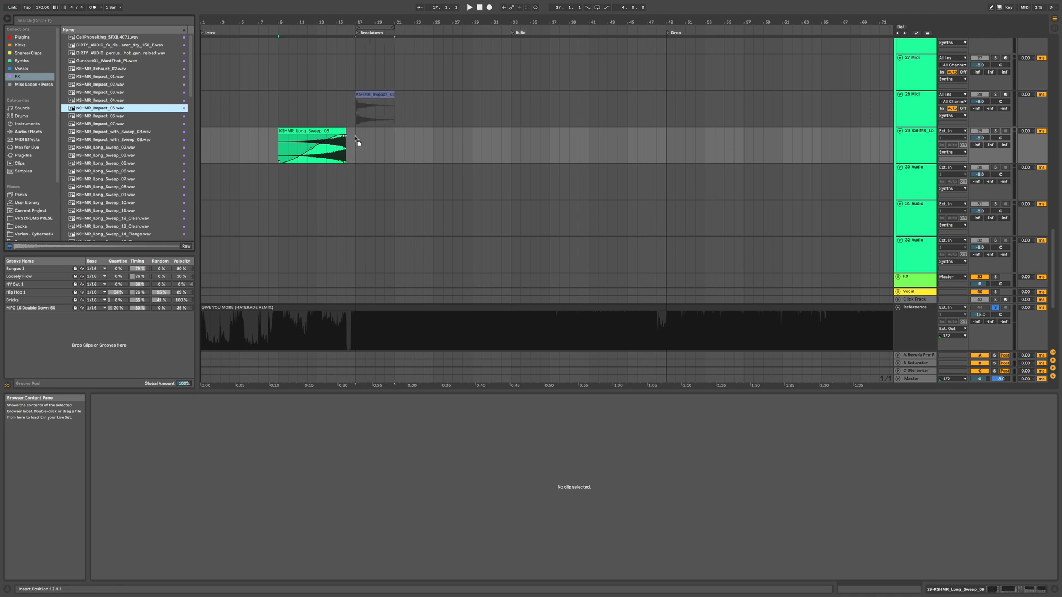
left_click_drag(328, 157, 380, 205)
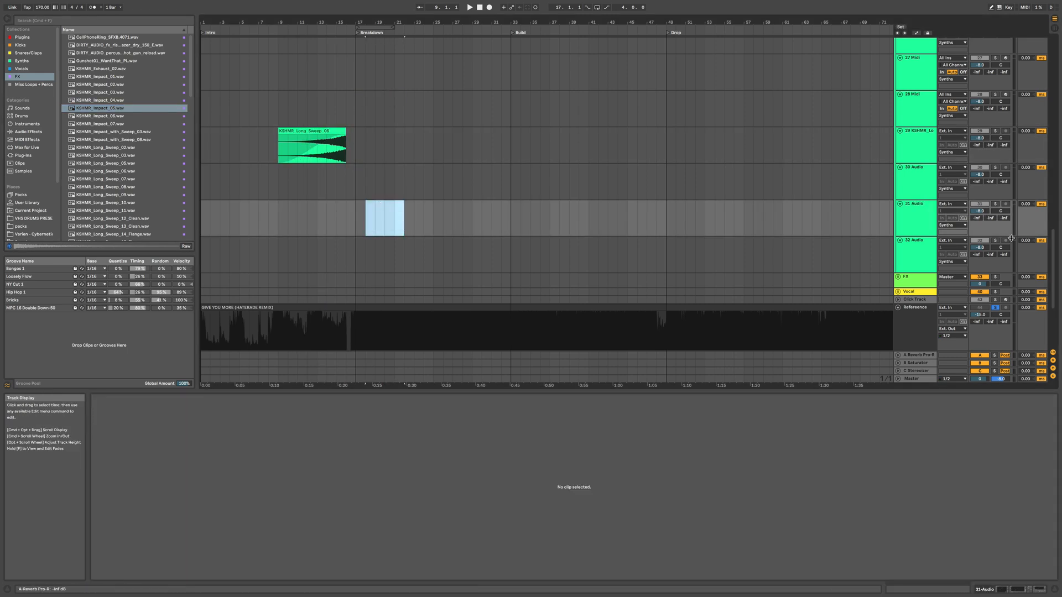
left_click(901, 277)
left_click(898, 277)
scroll(915, 236, "down", 3)
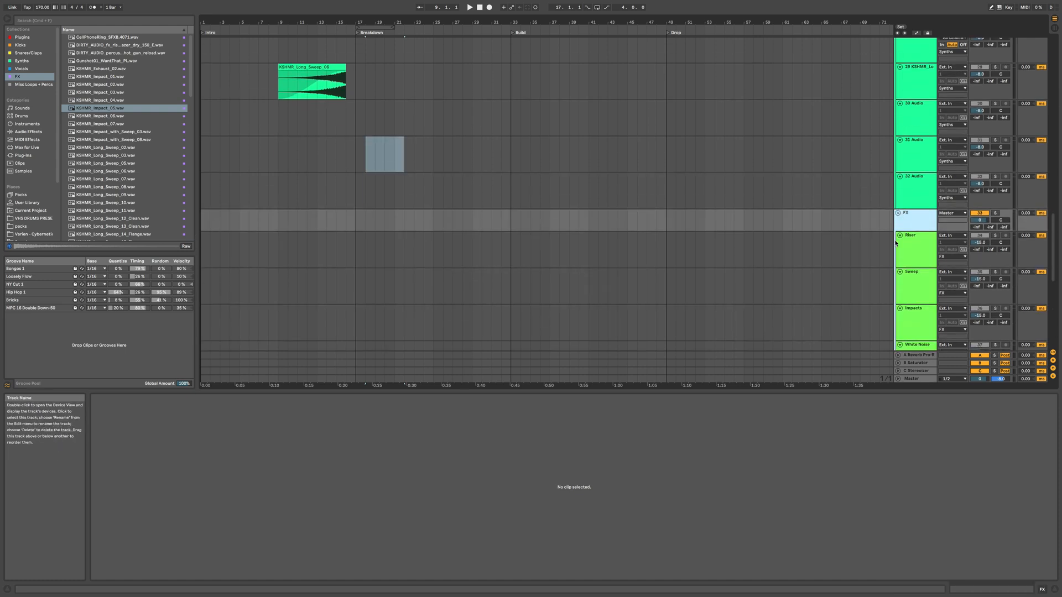
left_click_drag(307, 80, 305, 286)
left_click_drag(103, 109, 346, 316)
- Play the sweep-to-impact transition from bar 16 and the lead-up to the Build from bar 31
left_click(347, 315)
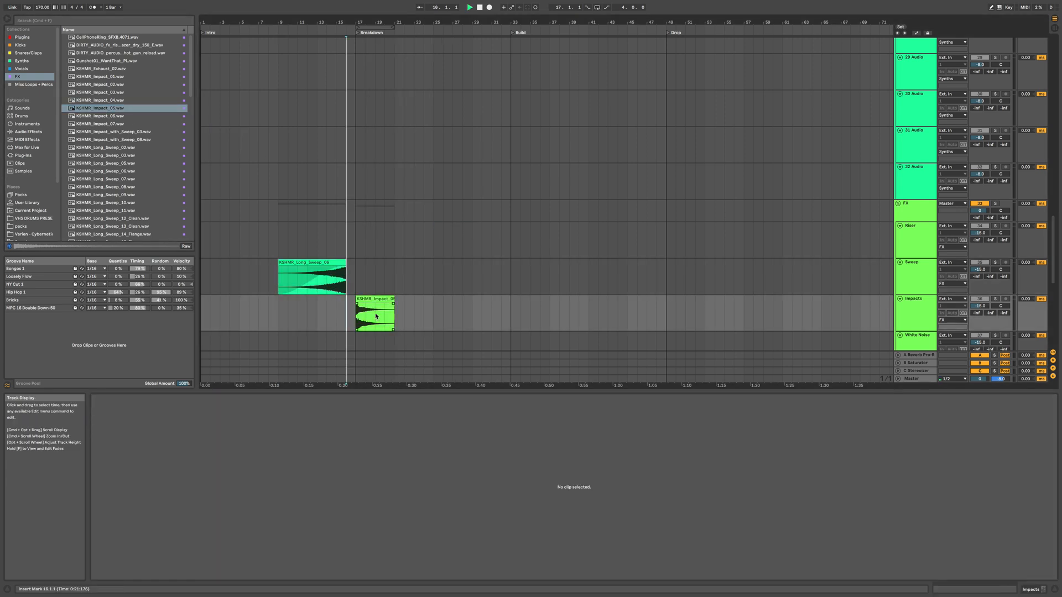
scroll(365, 249, "down", 5)
key("space")
left_click(374, 170)
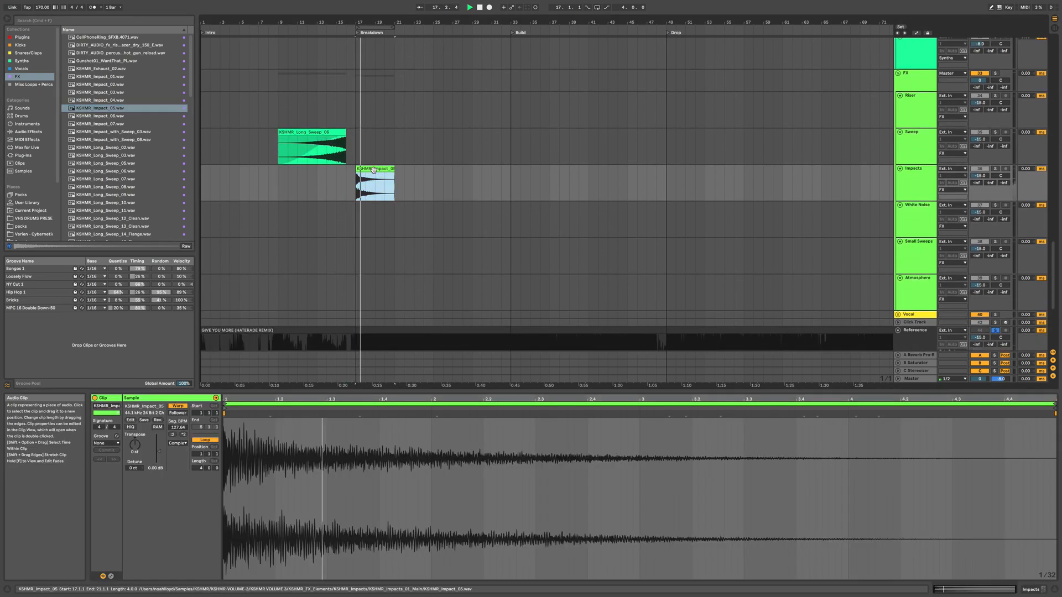
left_click(492, 187)
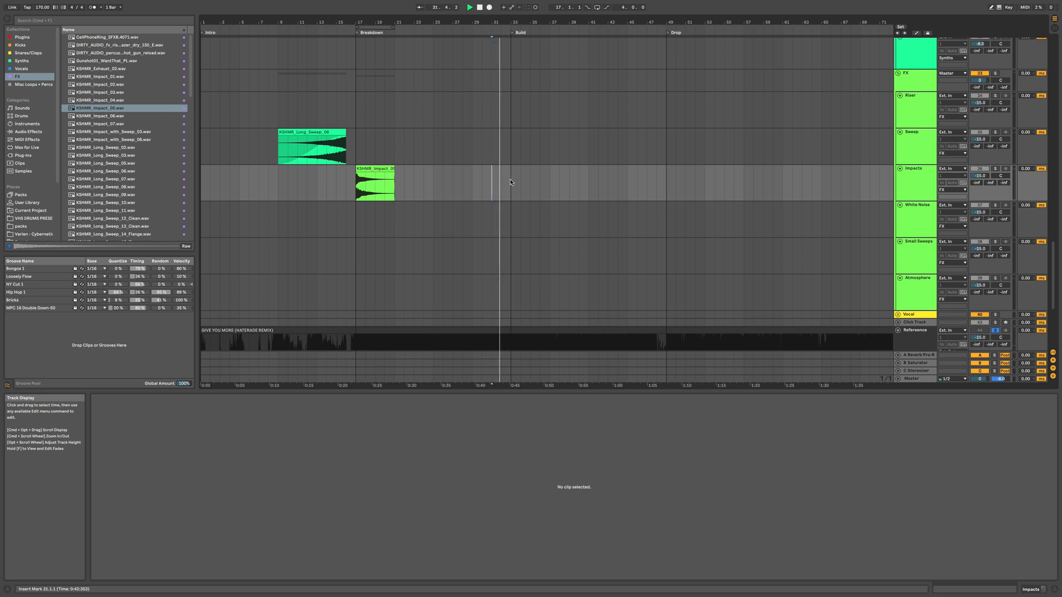
- Copy the Breakdown impact clip to the Build locator at bar 33 on the Impacts track and stop playback
left_click(383, 170)
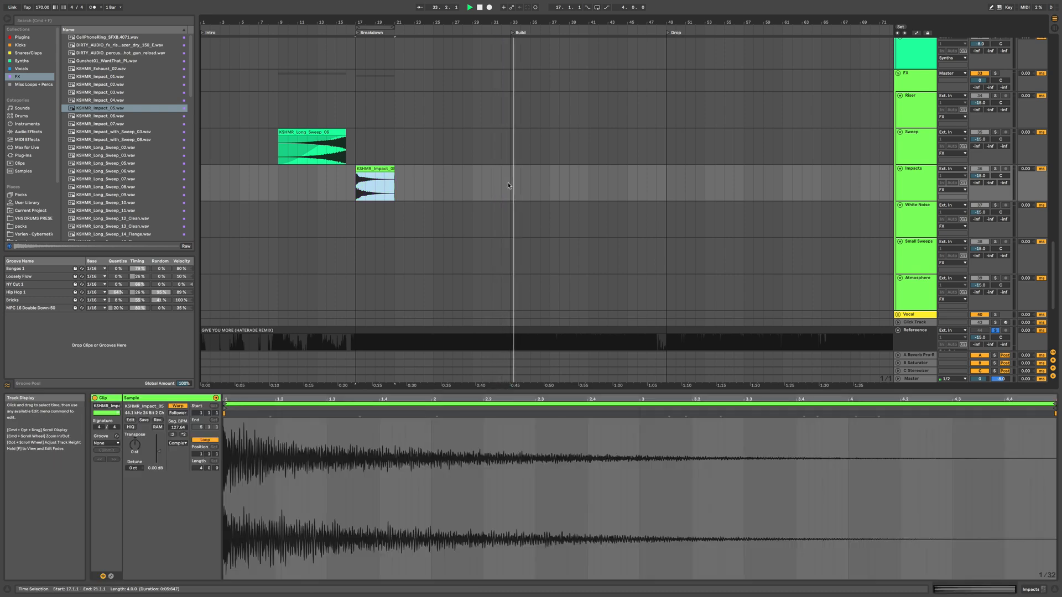
left_click(511, 184)
key("super+v")
left_click_drag(511, 185, 501, 184)
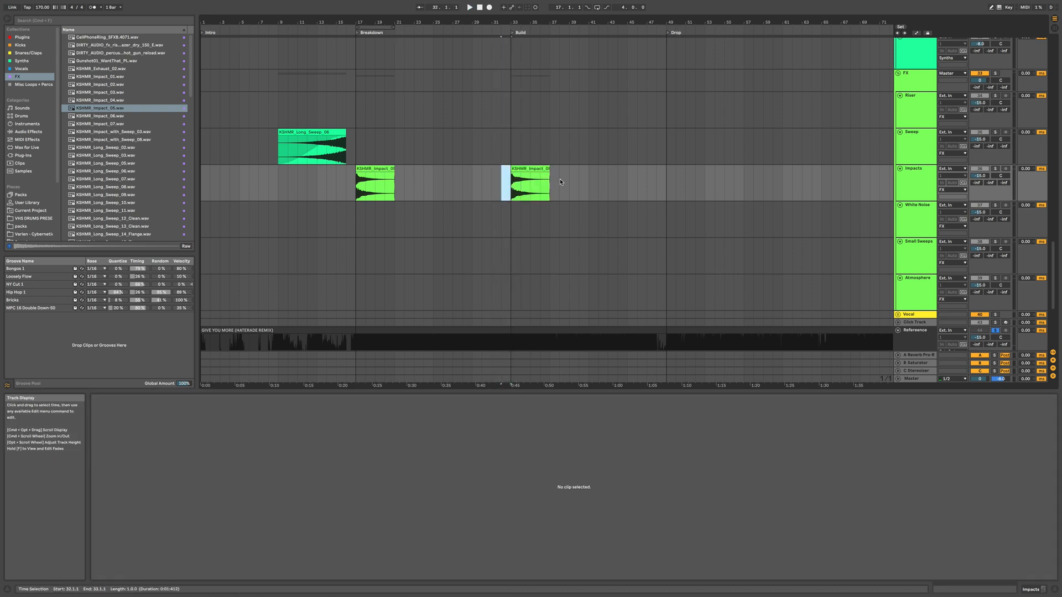
key("space")
- Copy the intro's long sweep clip to bar 41 on the Sweep track, leading towards the Drop
left_click(310, 132)
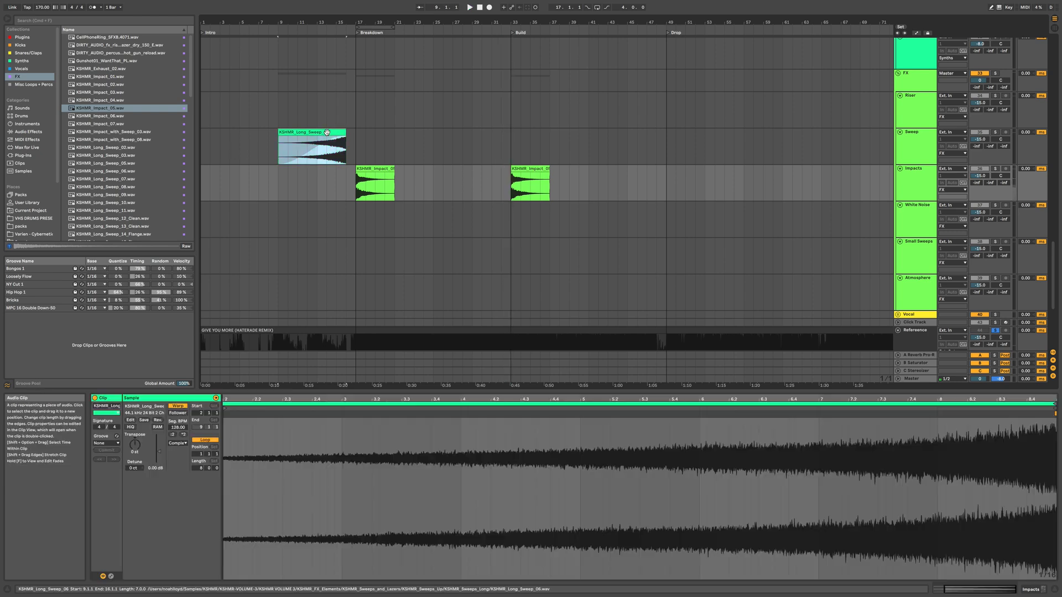
key("super+c")
left_click(588, 144)
key("super+v")
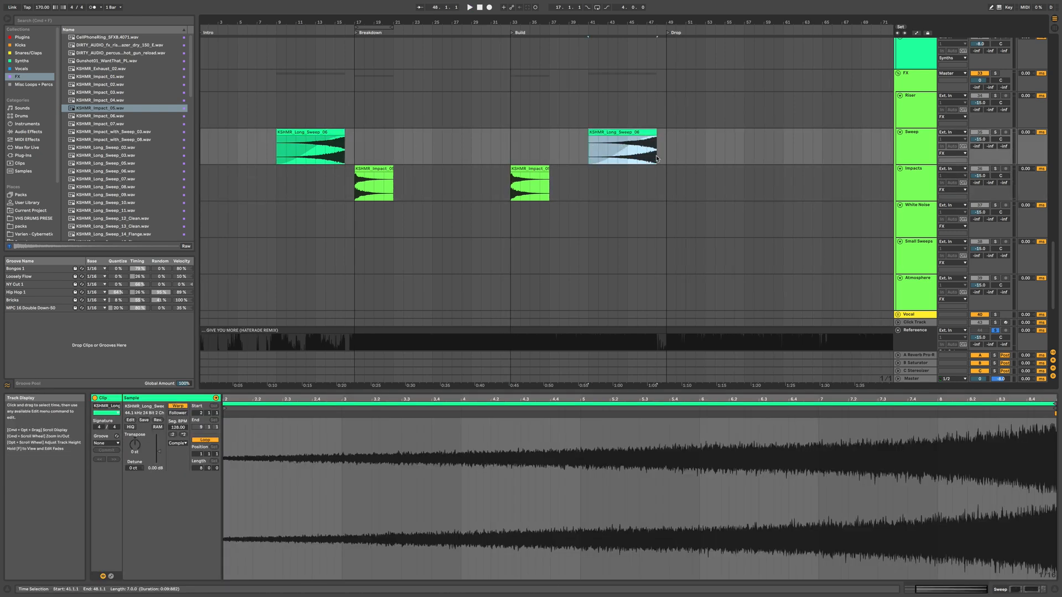
- Play the copied sweep before the Drop from partway through bar 44
scroll(656, 157, "up", 3)
scroll(656, 158, "up", 2)
left_click(570, 141)
key("space")
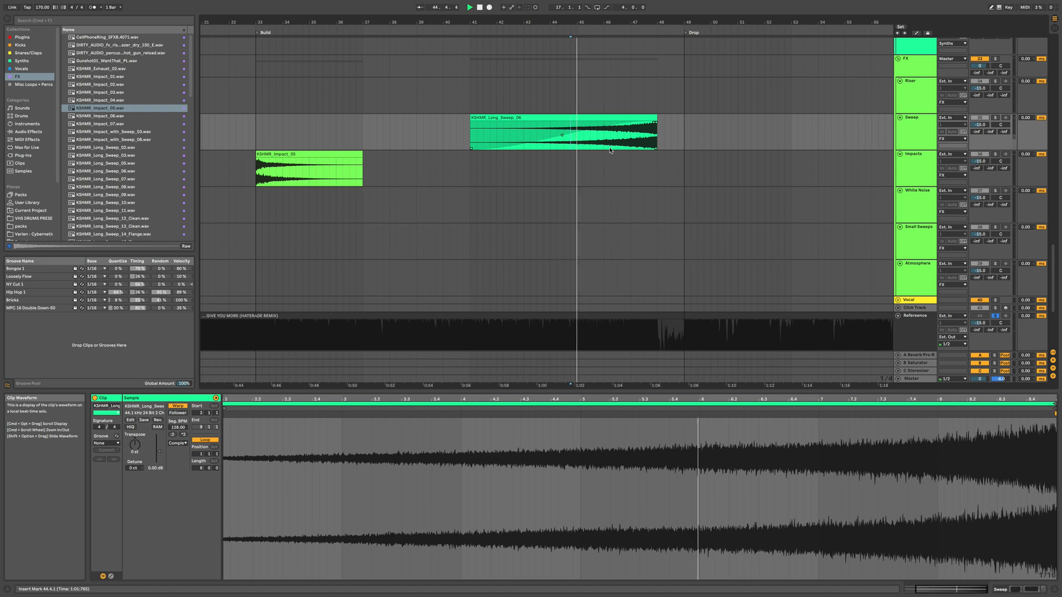
- Browse the FX samples for a riser and preview several REMEDY FX RISE sounds
scroll(617, 151, "down", 6)
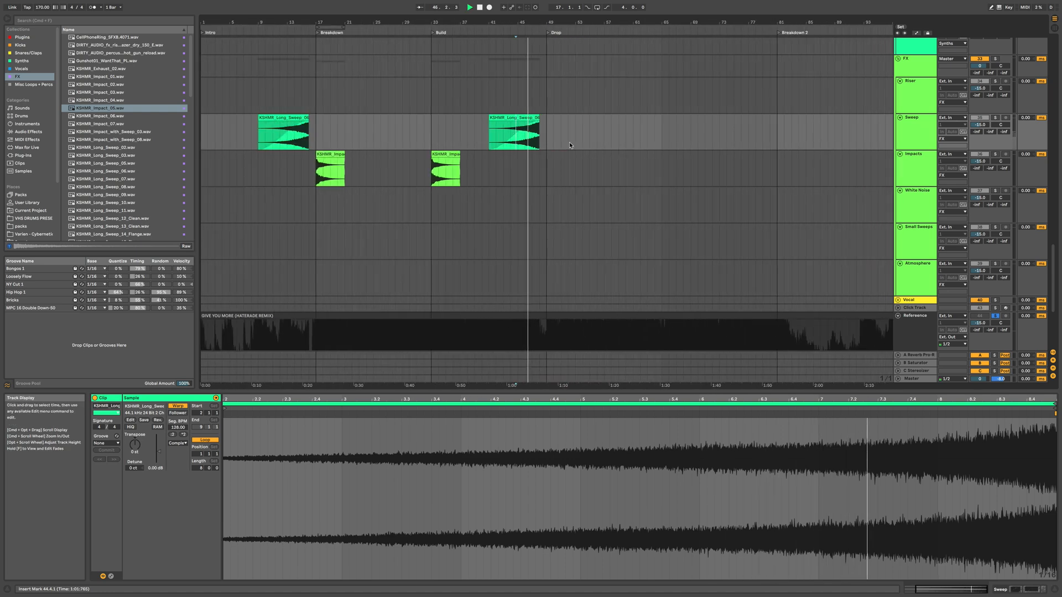
scroll(559, 154, "up", 3)
scroll(112, 168, "down", 10)
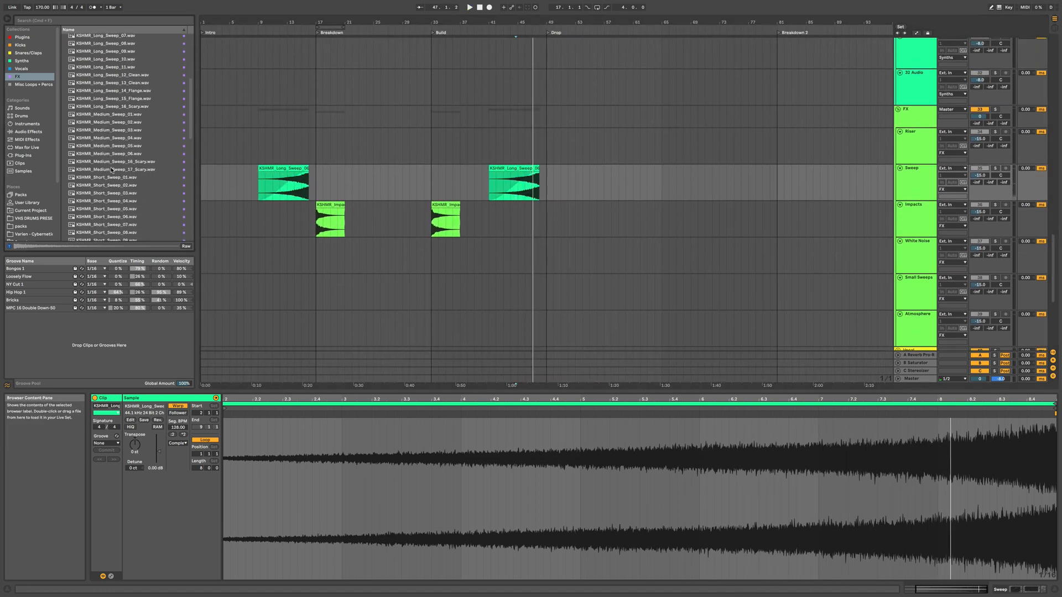
scroll(112, 168, "down", 10)
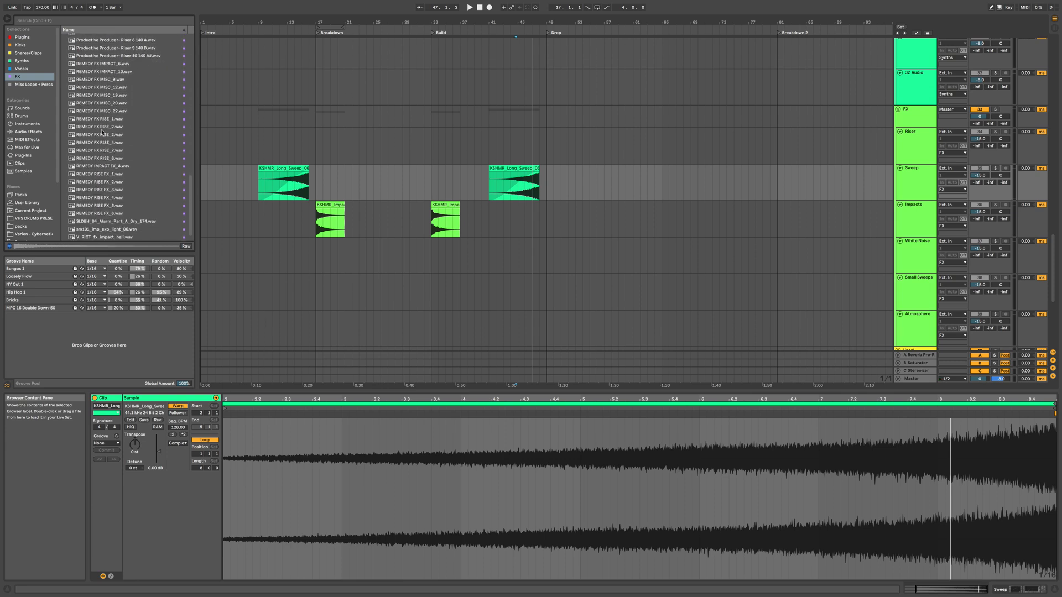
left_click(102, 136)
left_click(103, 142)
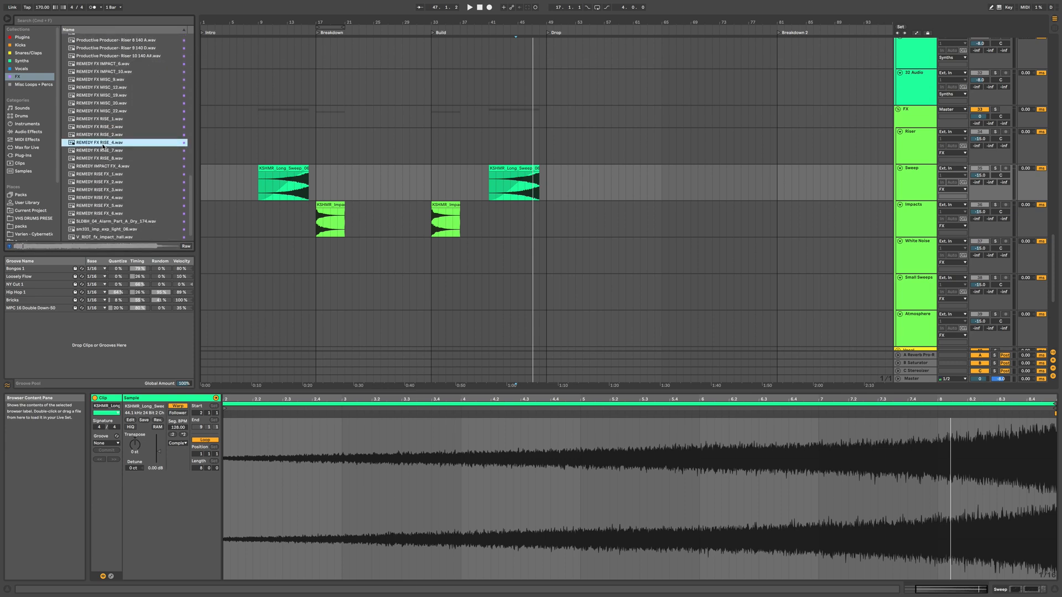
left_click(103, 134)
- Place REMEDY FX RISE_2 on the Riser track at bar 33, double its segment tempo and shorten the clip to end at bar 48
left_click_drag(362, 171, 539, 132)
left_click(183, 435)
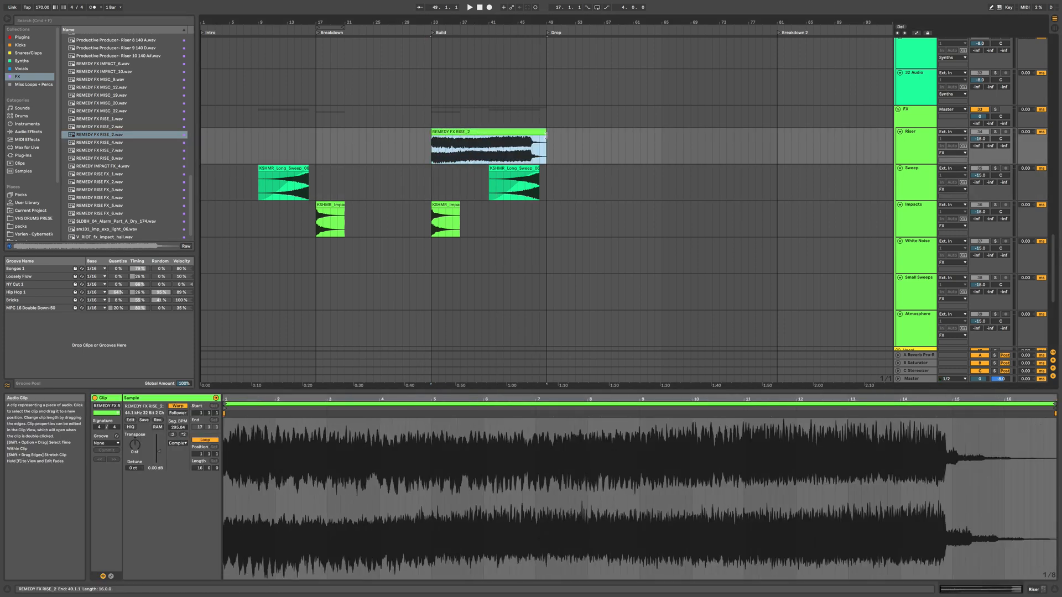
left_click(518, 143)
- Audition the riser from the Build locator and fade it in across its full length
key("space")
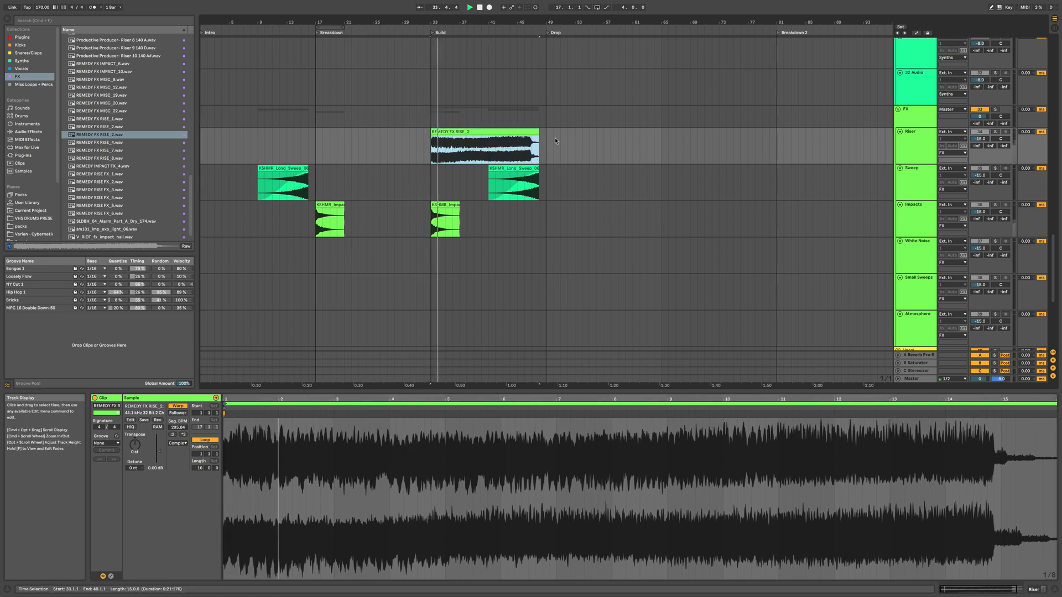
scroll(554, 141, "right", 2)
key("space")
left_click_drag(388, 136, 492, 137)
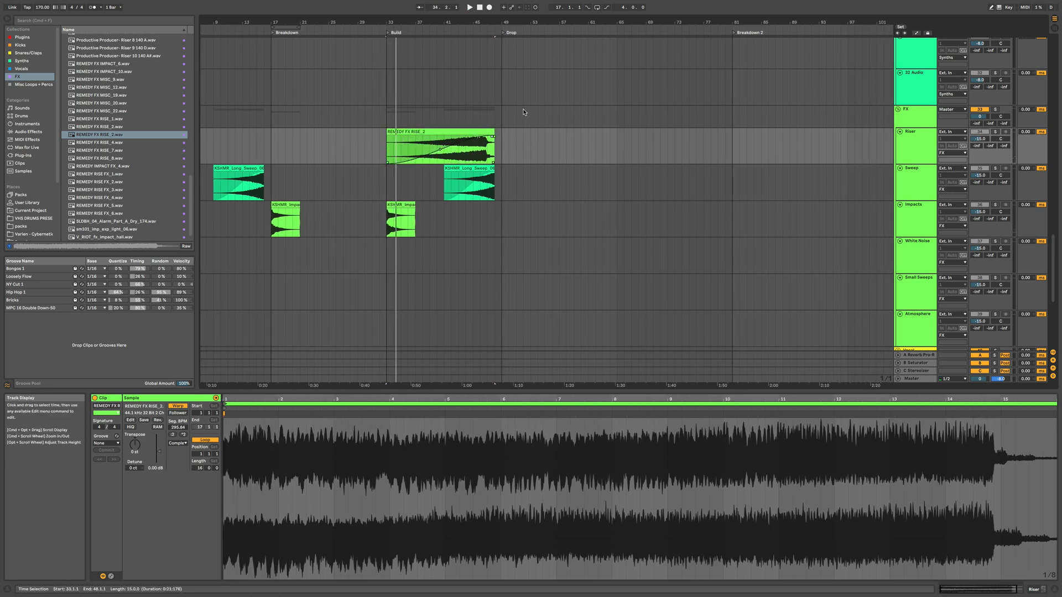
key("space")
key("space")
left_click(459, 151)
- Duplicate the Riser, Sweep and Impacts clips from bars 1 to 49 and move the copy to start at Breakdown 2, bar 81
scroll(488, 152, "down", 3)
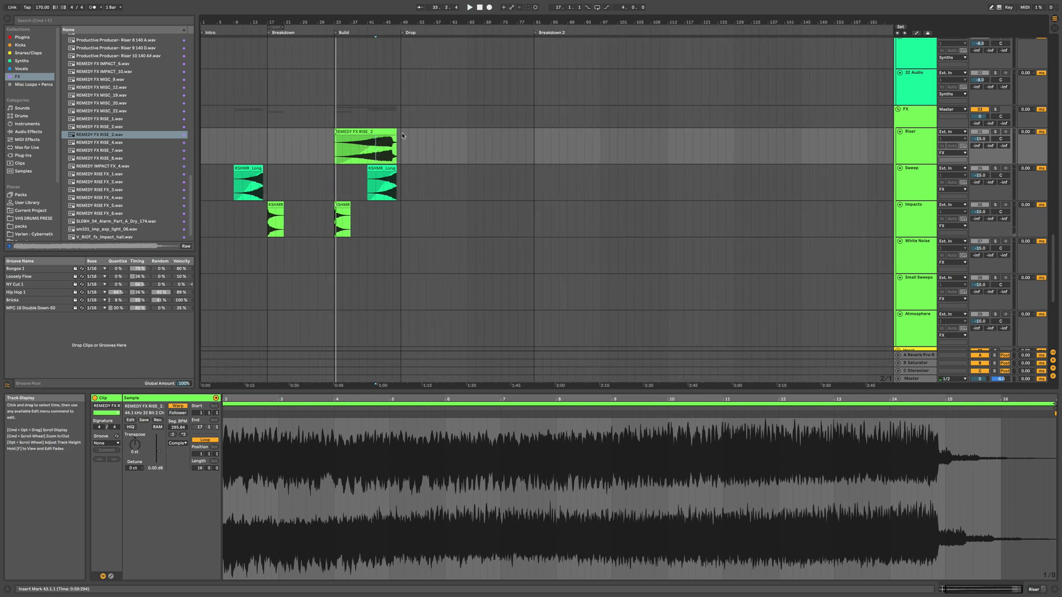
left_click_drag(401, 131, 202, 227)
key("super+d")
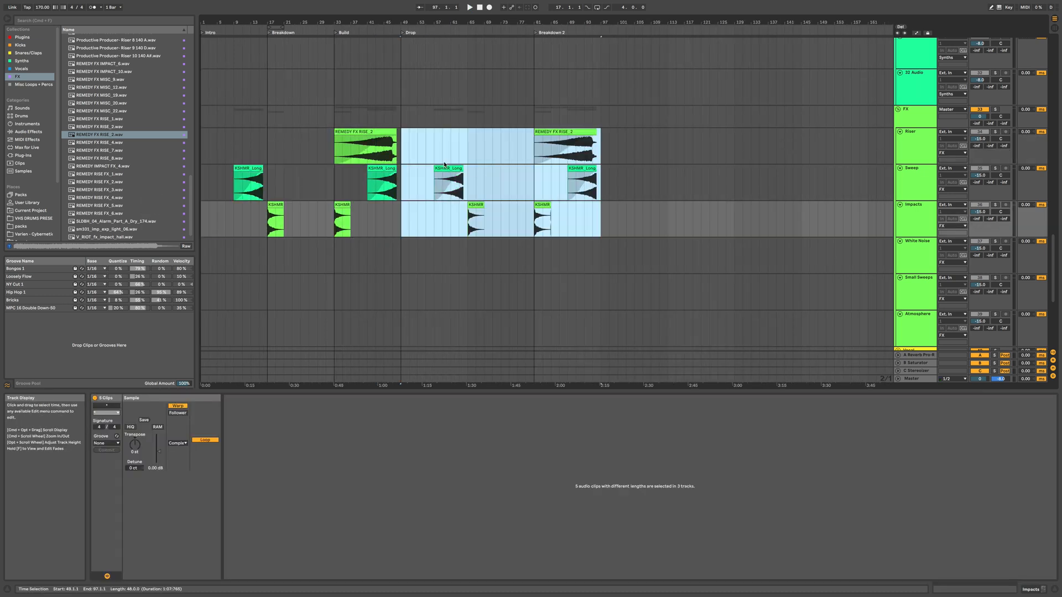
left_click_drag(444, 164, 581, 175)
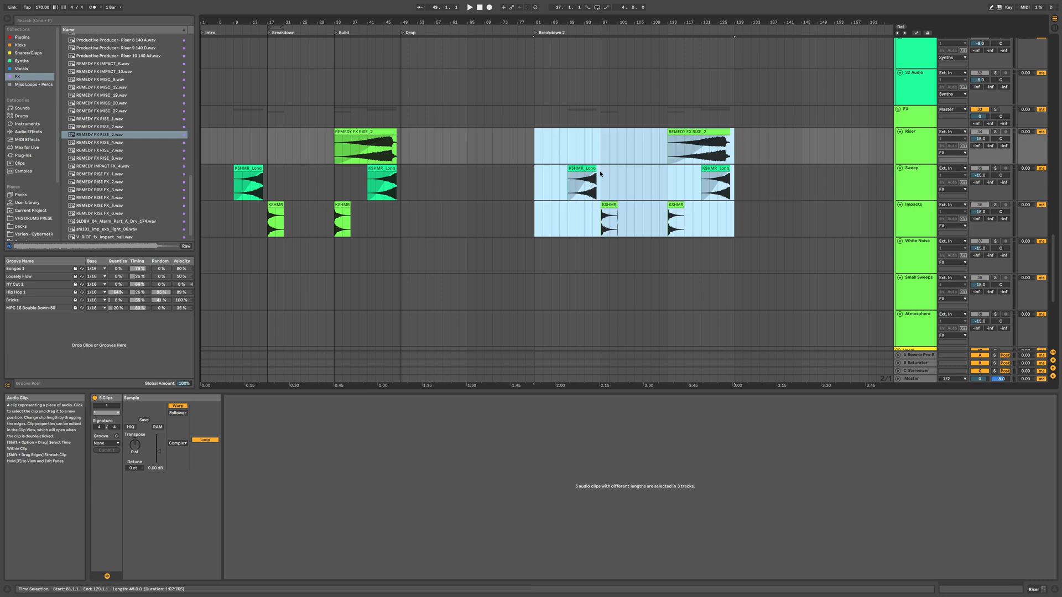
- Delete the arrangement time from bar 97 to bar 113 and check the FX and Reference tracks
left_click(592, 141)
left_click_drag(668, 149, 601, 212)
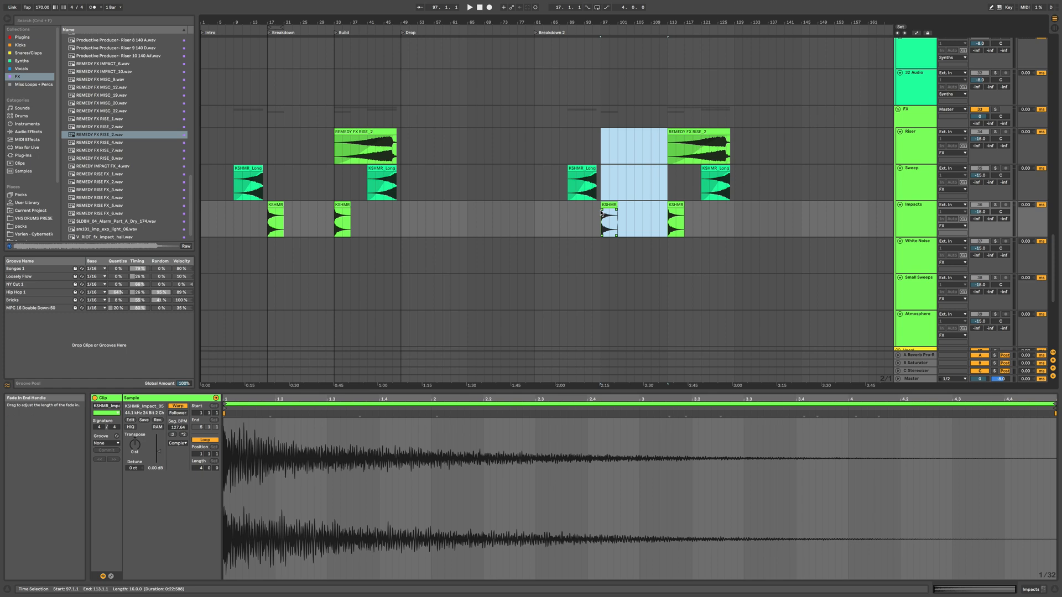
key("super+shift+BackSpace")
scroll(510, 136, "up", 5)
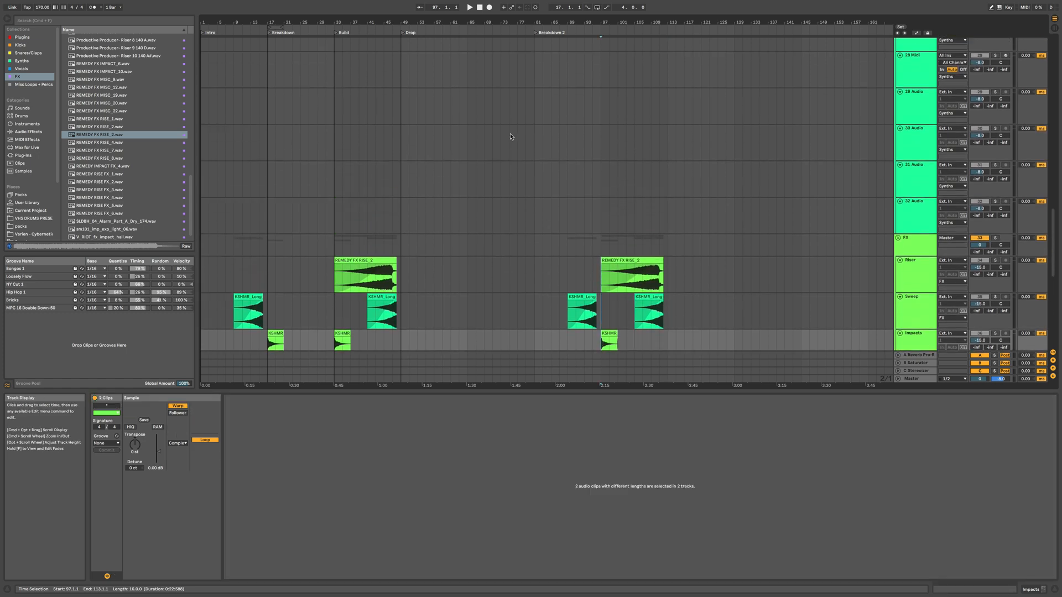
scroll(510, 136, "up", 10)
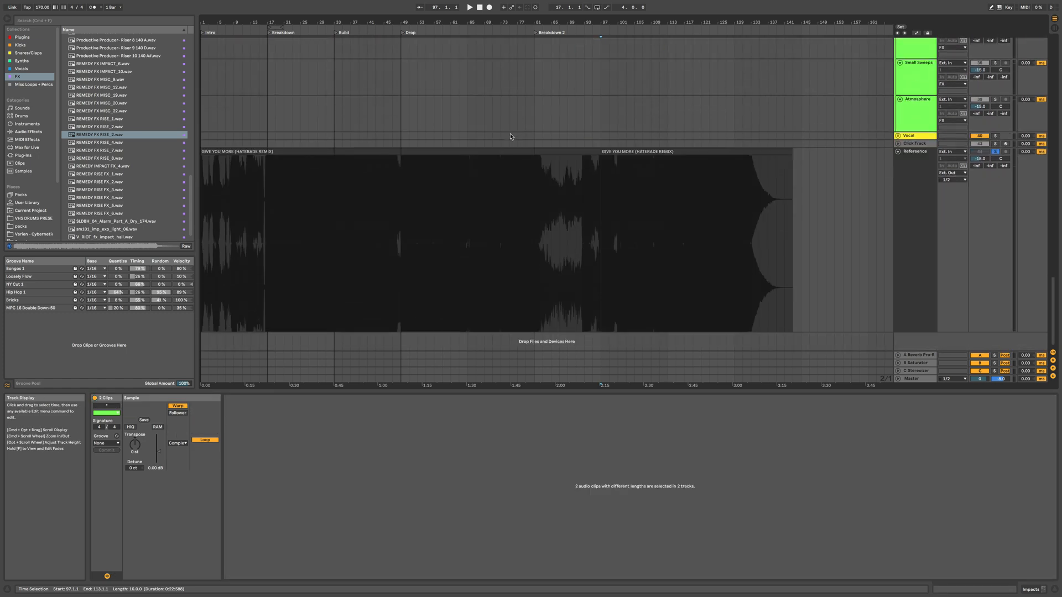
scroll(510, 136, "down", 15)
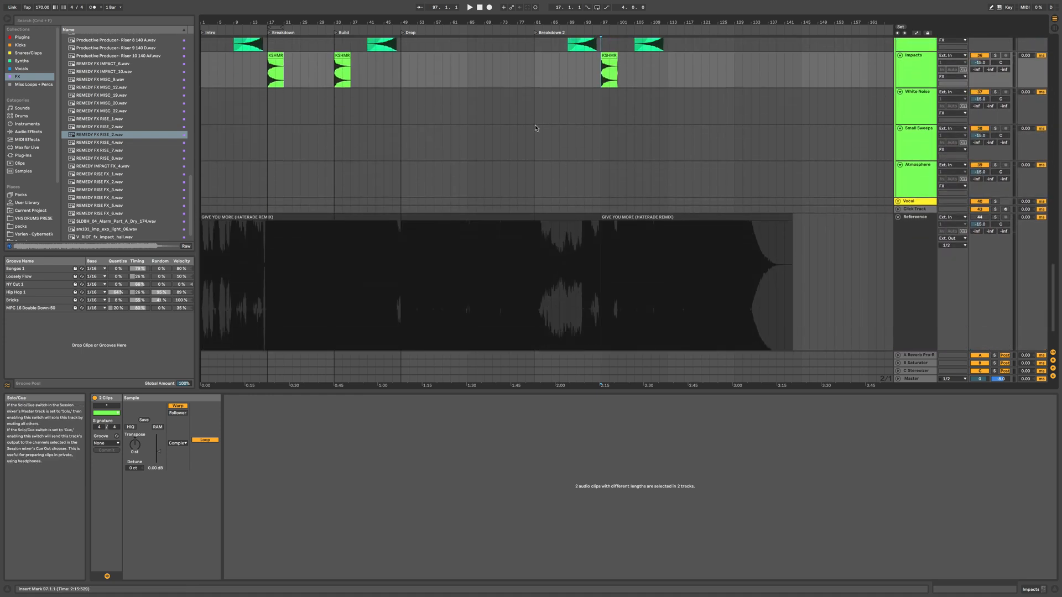
- Fold the Cymbals, Percs and Synths group tracks so the drum and FX tracks sit closer together
scroll(535, 133, "up", 8)
scroll(535, 133, "up", 10)
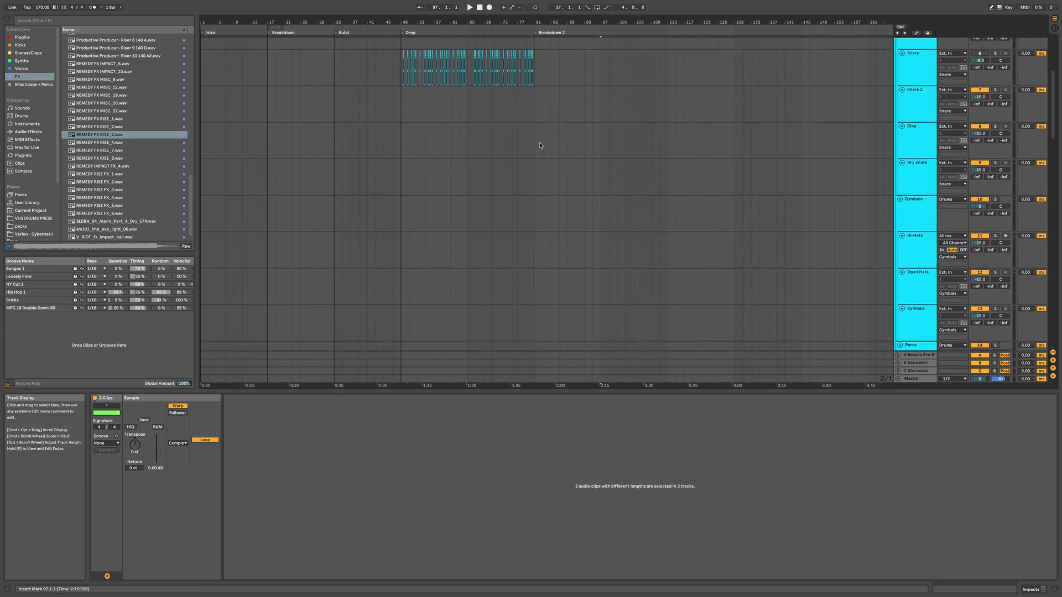
scroll(897, 77, "down", 8)
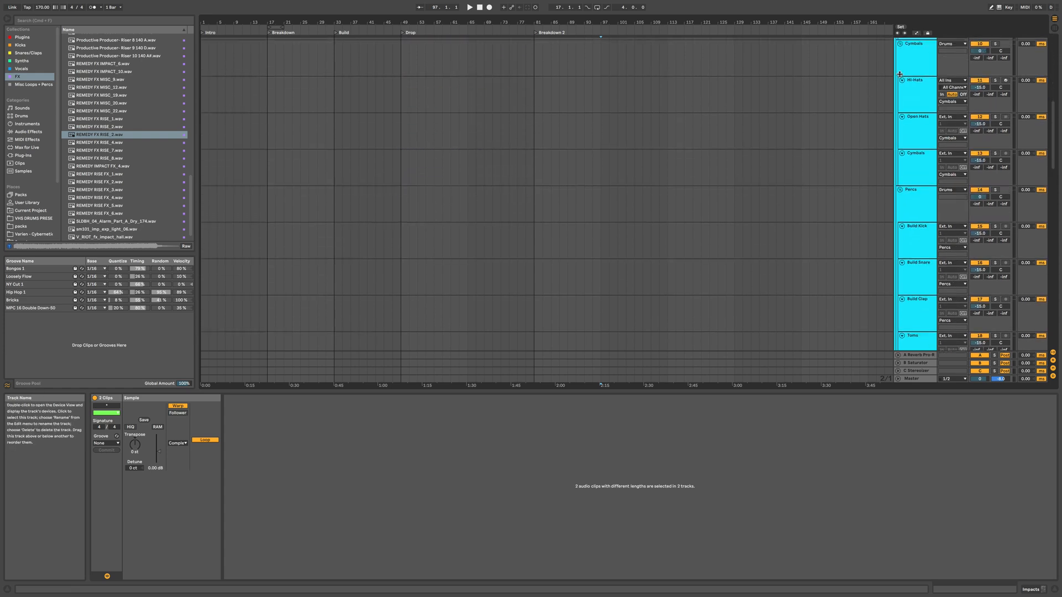
left_click(901, 46)
left_click(899, 52)
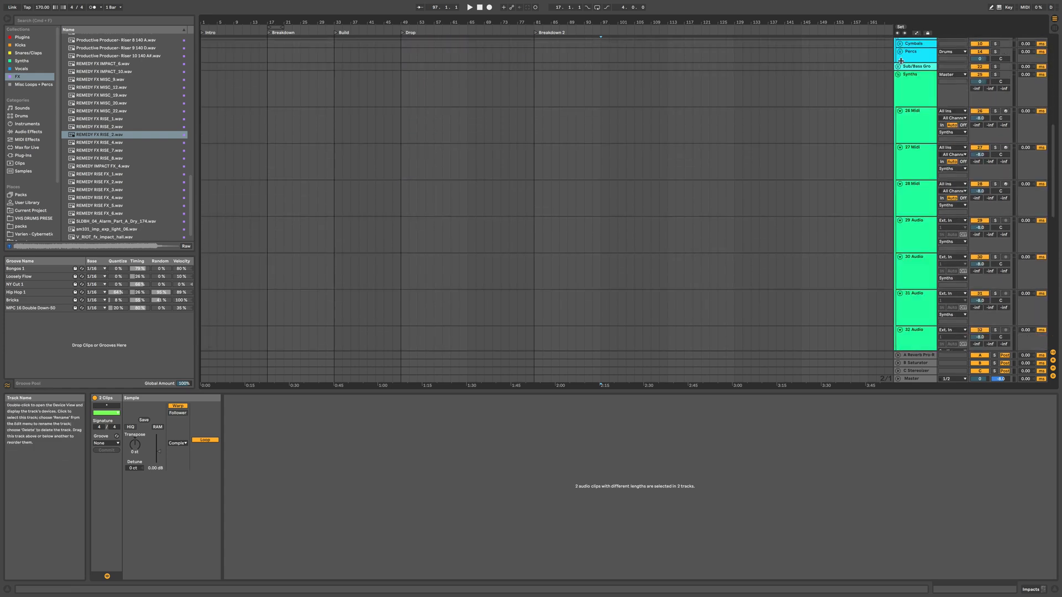
left_click(898, 78)
scroll(739, 87, "up", 6)
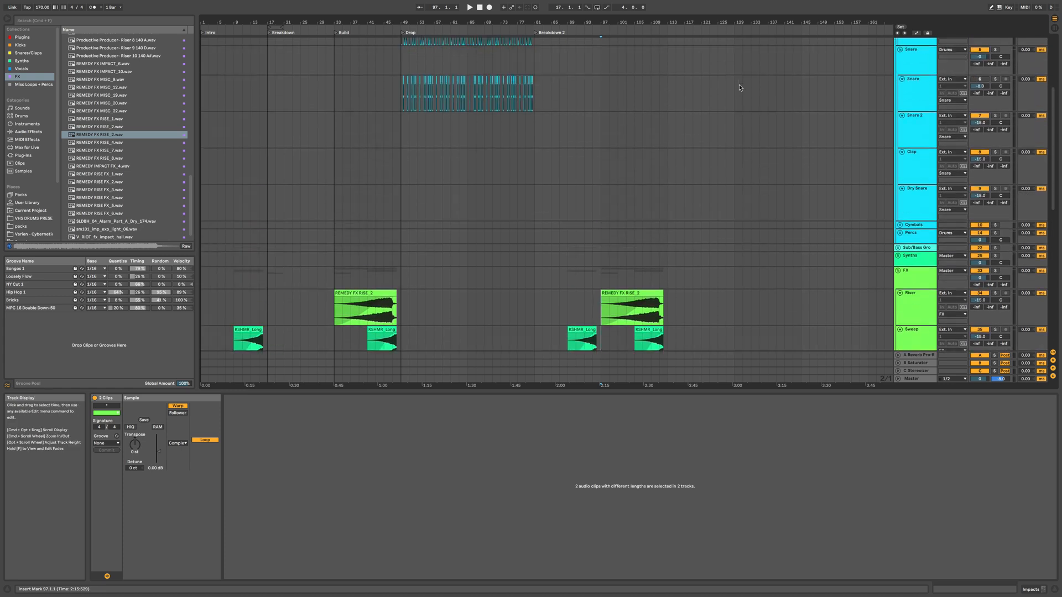
- Check the kick and snare patterns against the FX clips and audition the Drop from bar 49
scroll(739, 88, "down", 5)
scroll(501, 121, "up", 6)
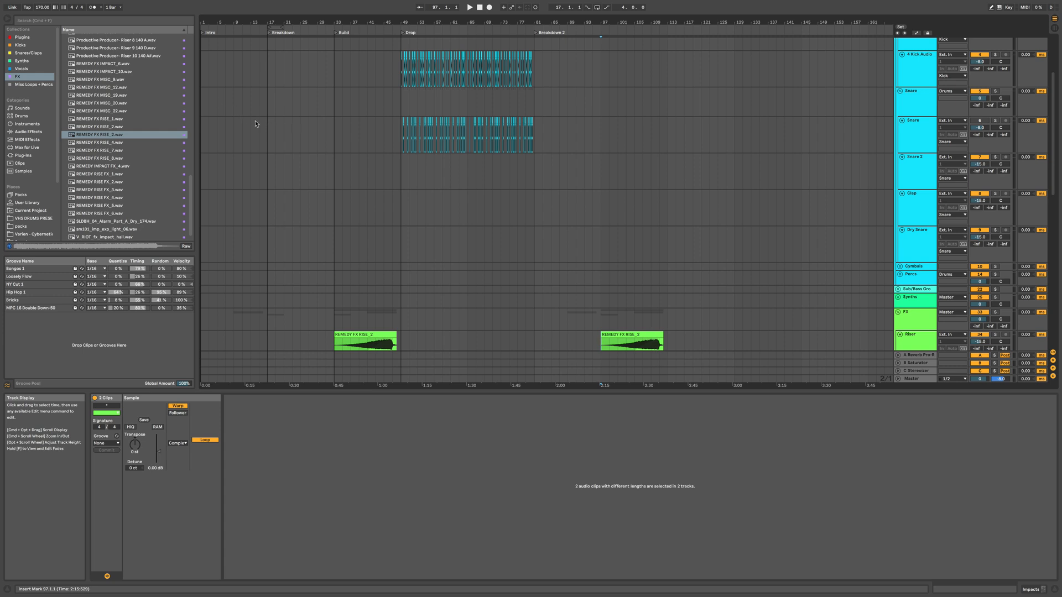
scroll(403, 177, "down", 5)
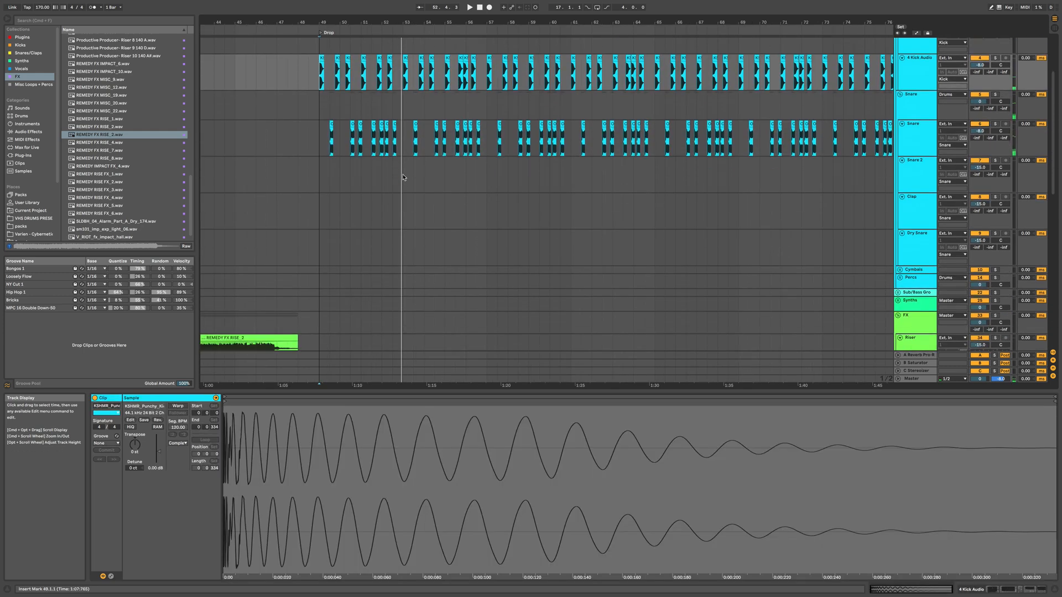